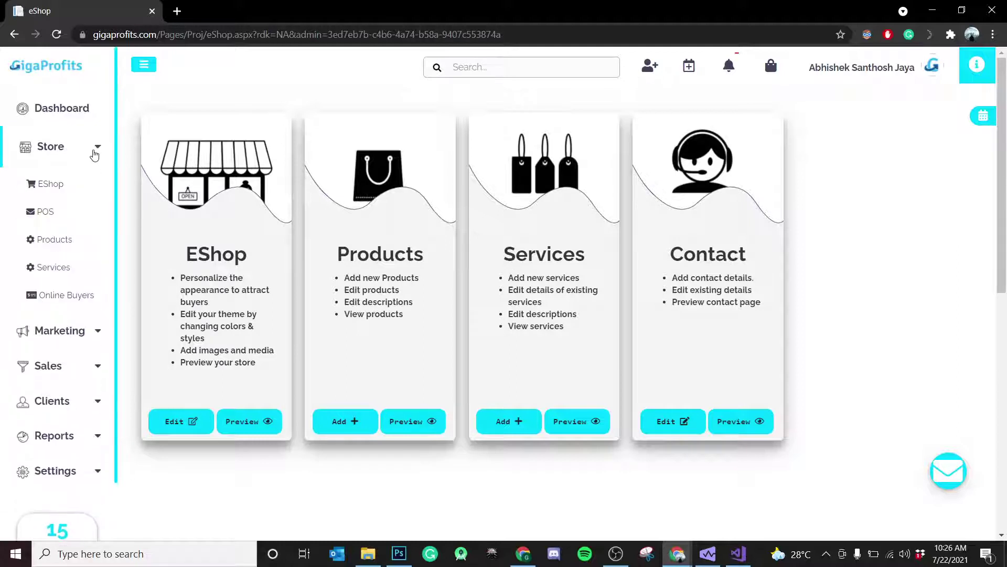
Open the EShop storefront for editing in the webpage editor
click(62, 193)
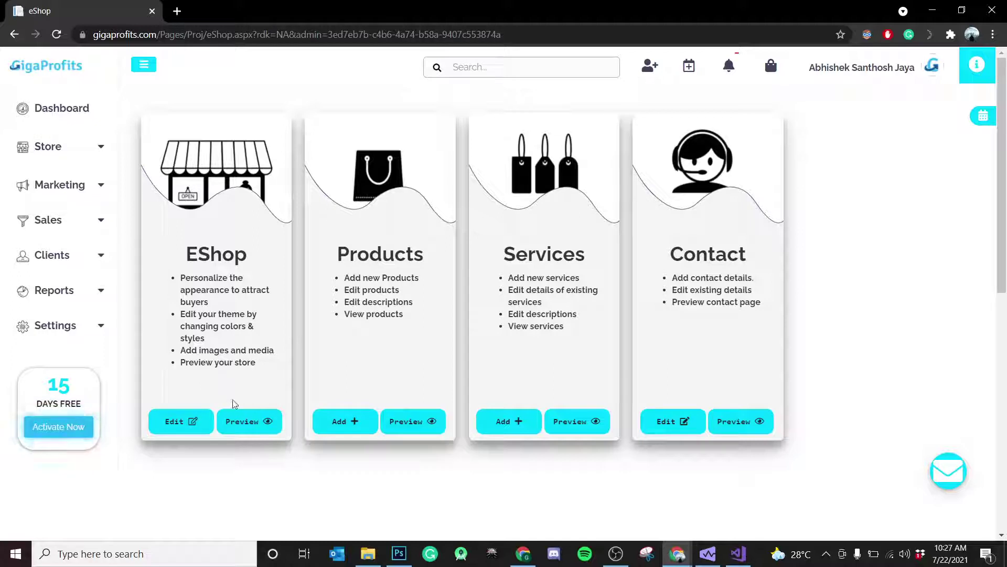
click(180, 430)
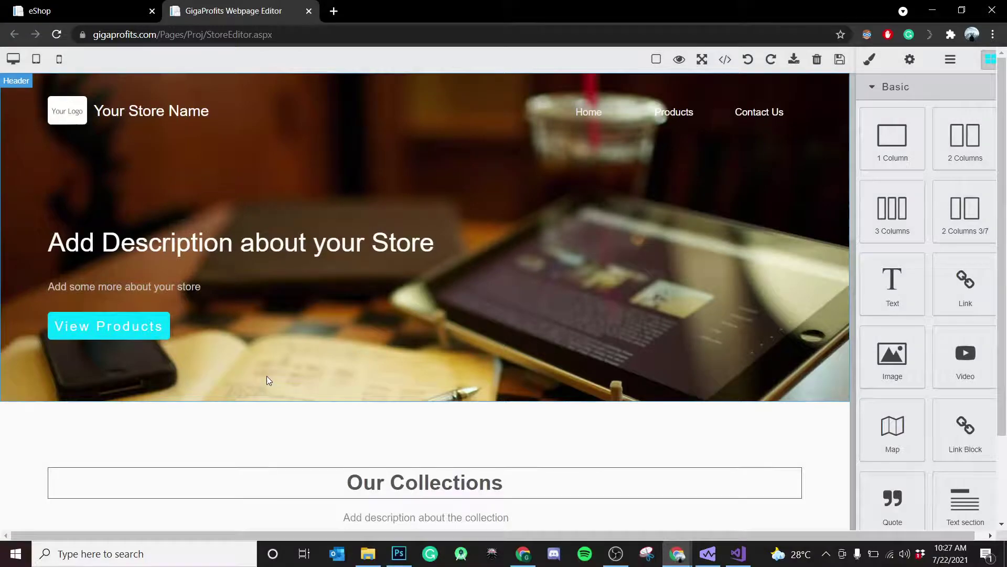
Look through the store template's home page, from the header banner through collections and featured products to the footer
scroll(322, 328, down, 10)
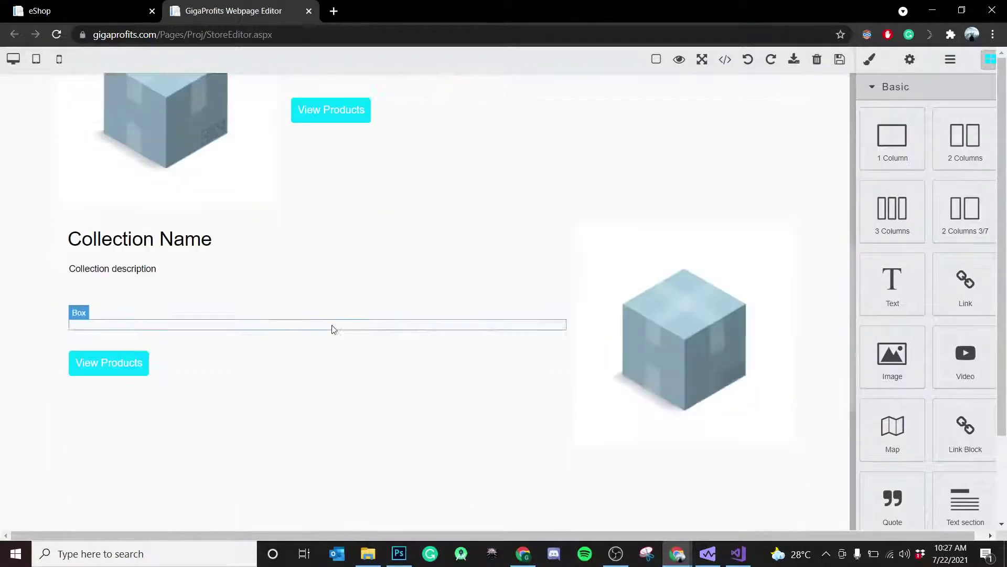
scroll(365, 350, down, 10)
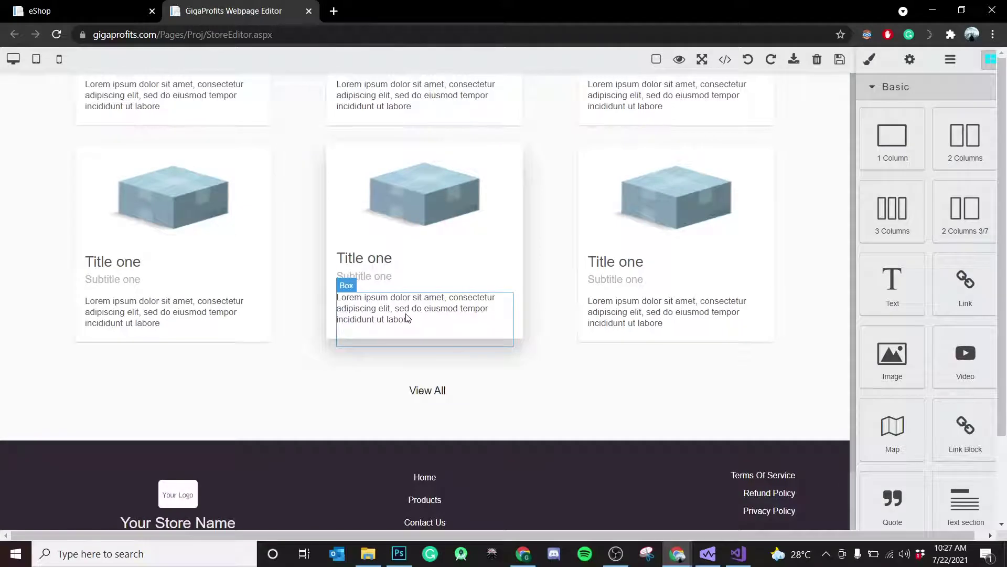
scroll(406, 318, up, 12)
scroll(477, 305, up, 13)
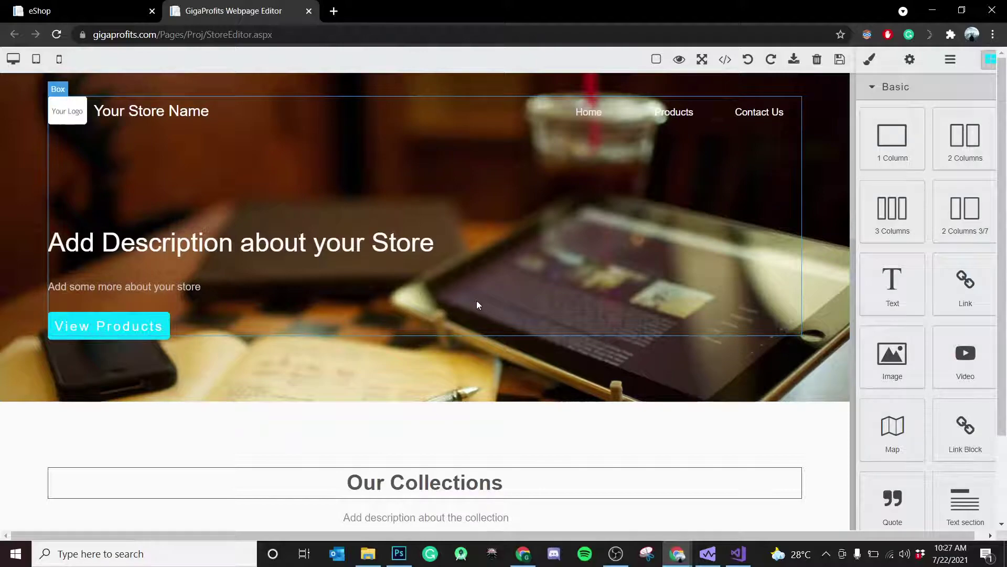
scroll(476, 301, down, 10)
scroll(482, 311, down, 12)
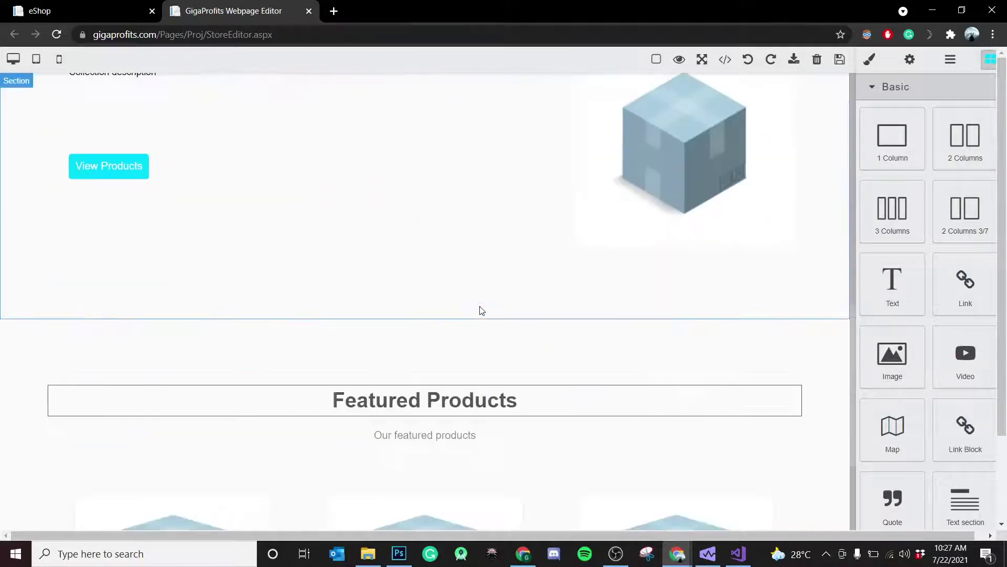
scroll(524, 341, down, 3)
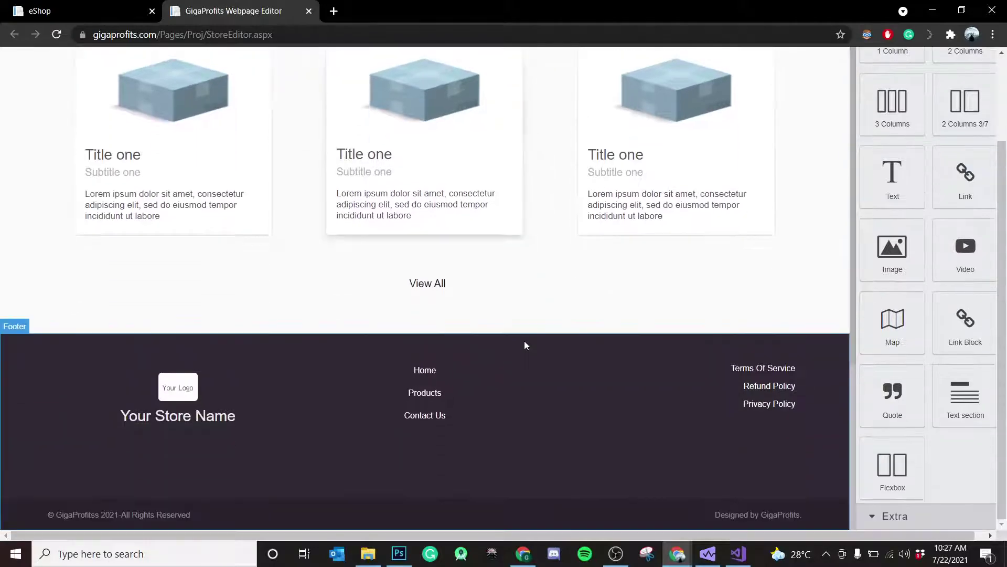
scroll(524, 339, up, 6)
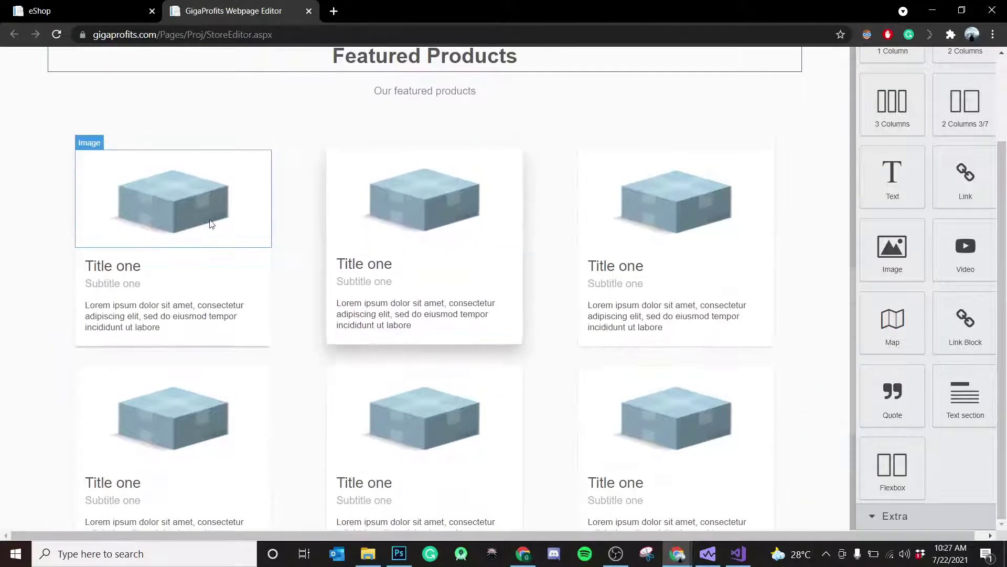
scroll(533, 279, up, 8)
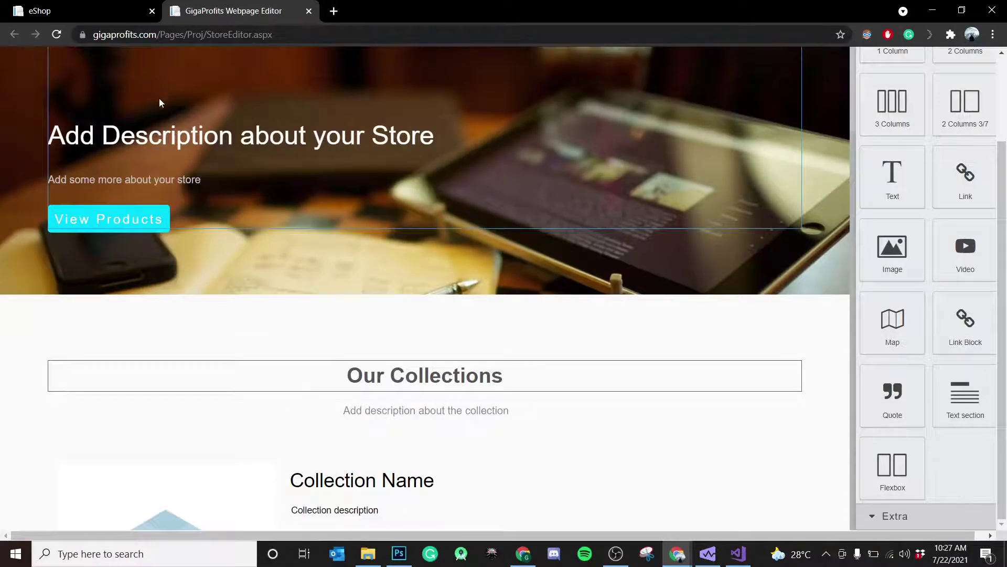
scroll(209, 164, up, 2)
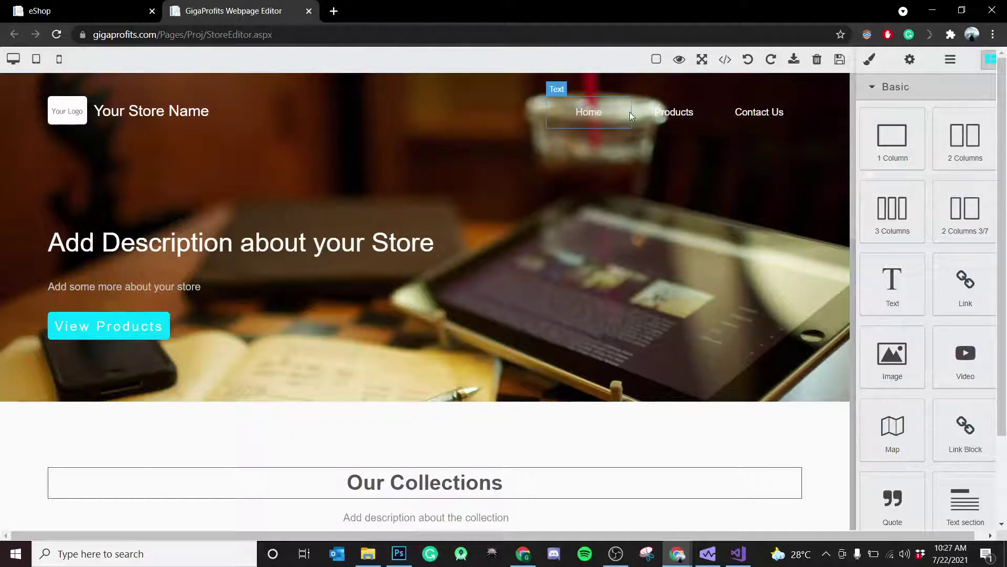
Review the page sections alongside the header navigation links and the footer's store and policy links
scroll(257, 304, down, 7)
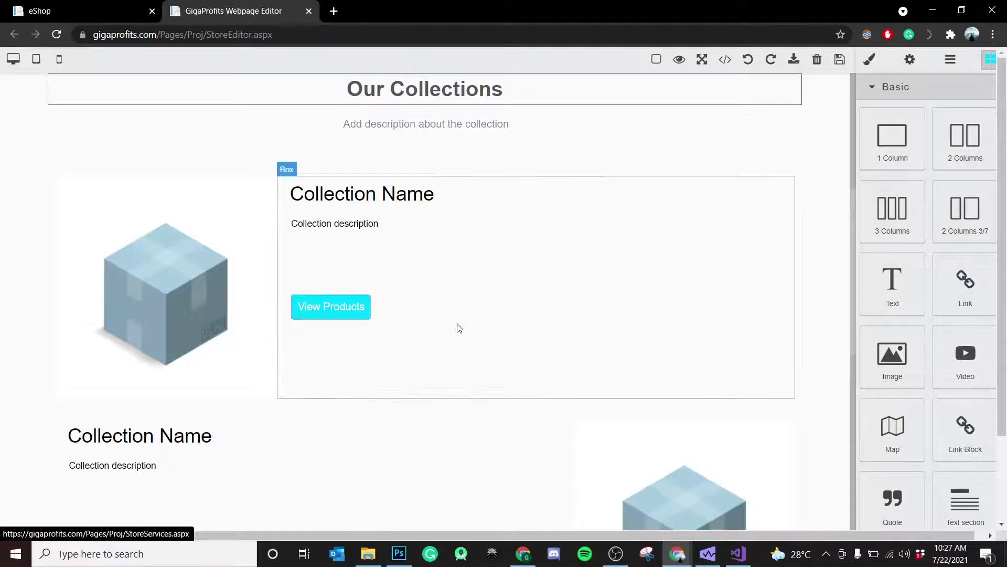
scroll(459, 328, up, 7)
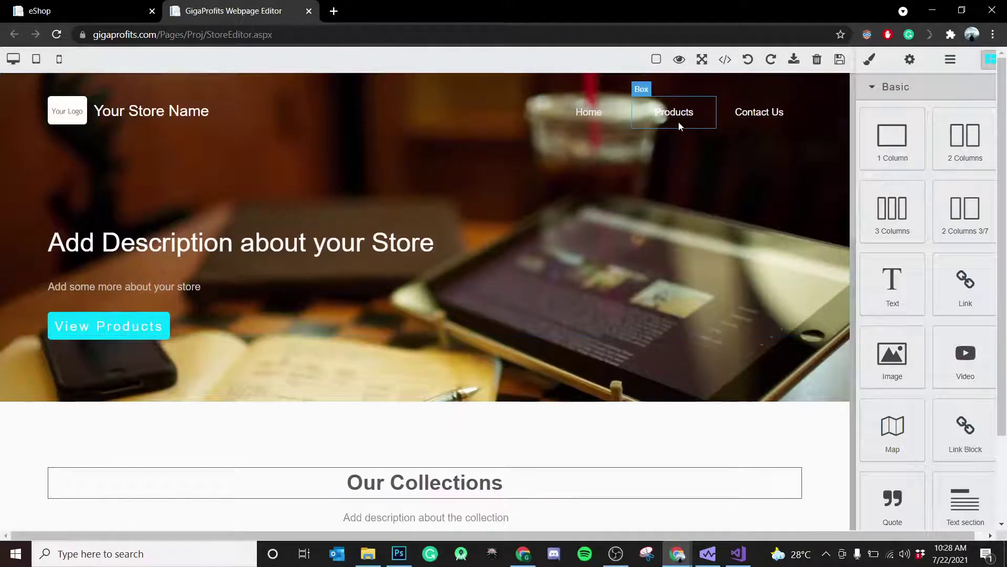
scroll(286, 355, down, 7)
scroll(286, 356, down, 10)
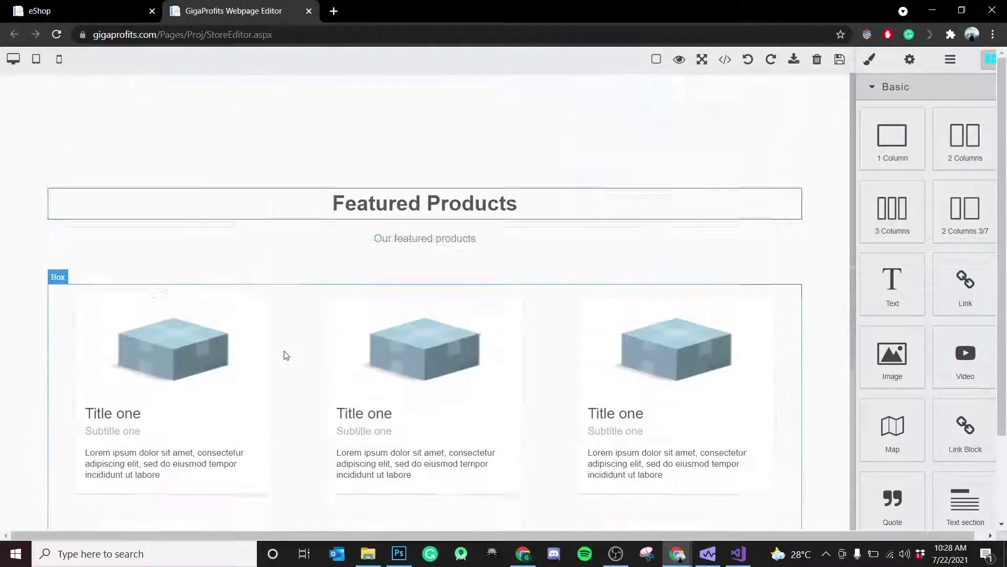
scroll(323, 416, down, 3)
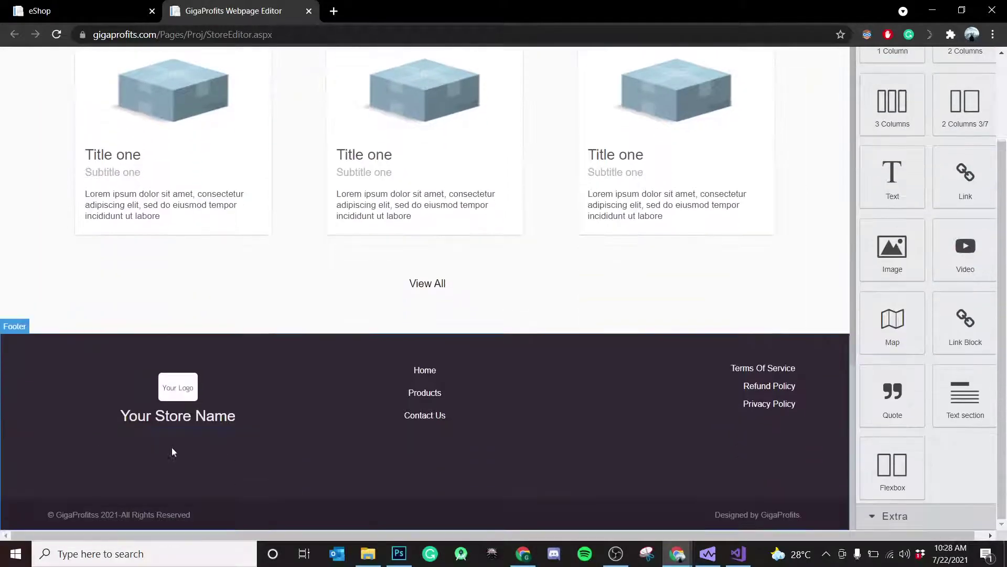
scroll(619, 458, up, 3)
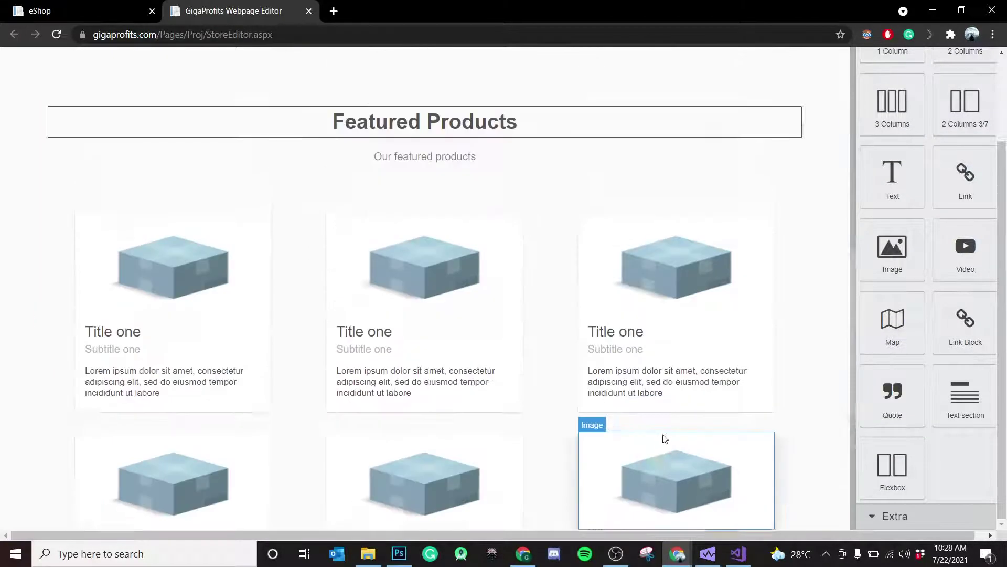
scroll(664, 433, down, 3)
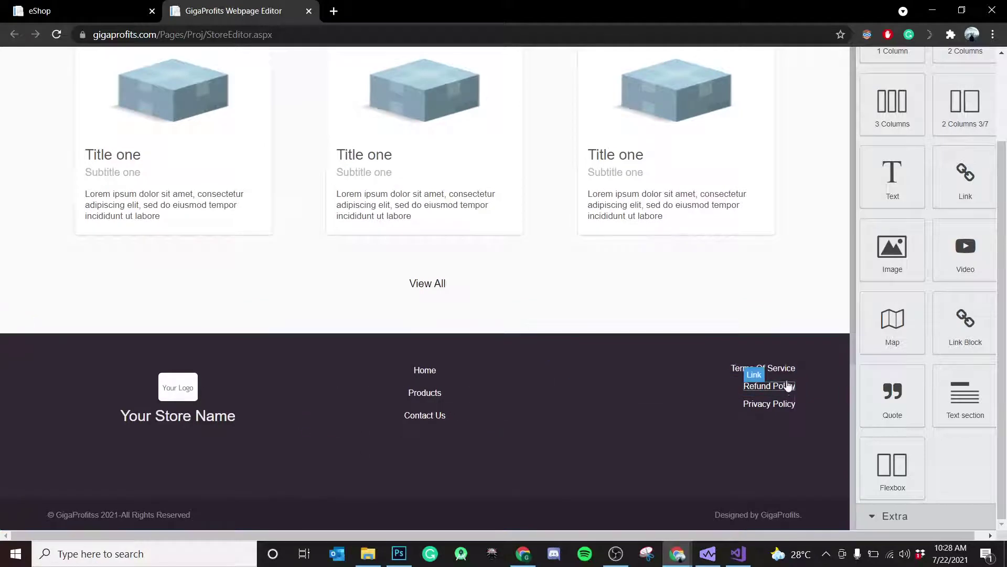
scroll(486, 413, up, 5)
scroll(487, 414, up, 10)
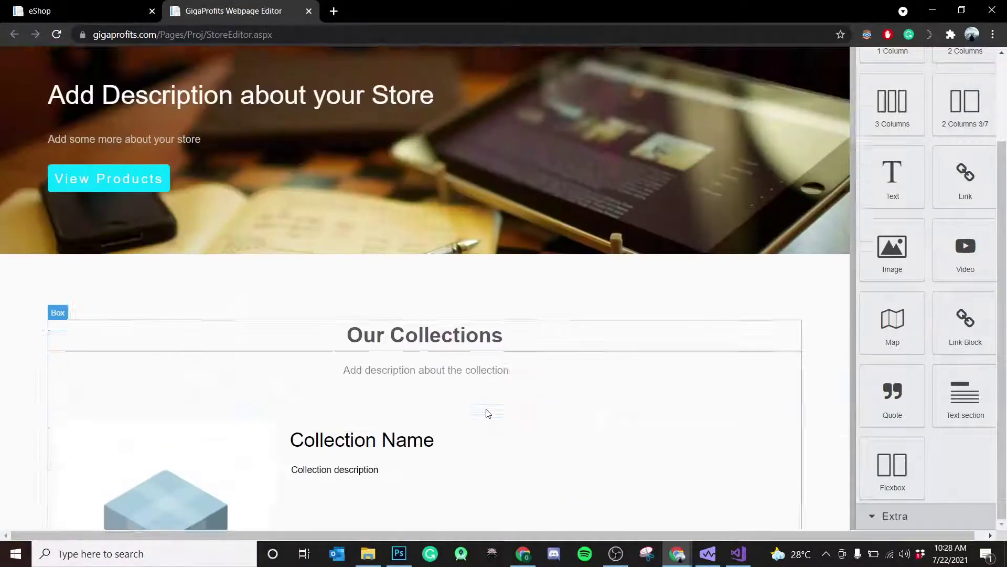
scroll(487, 413, up, 3)
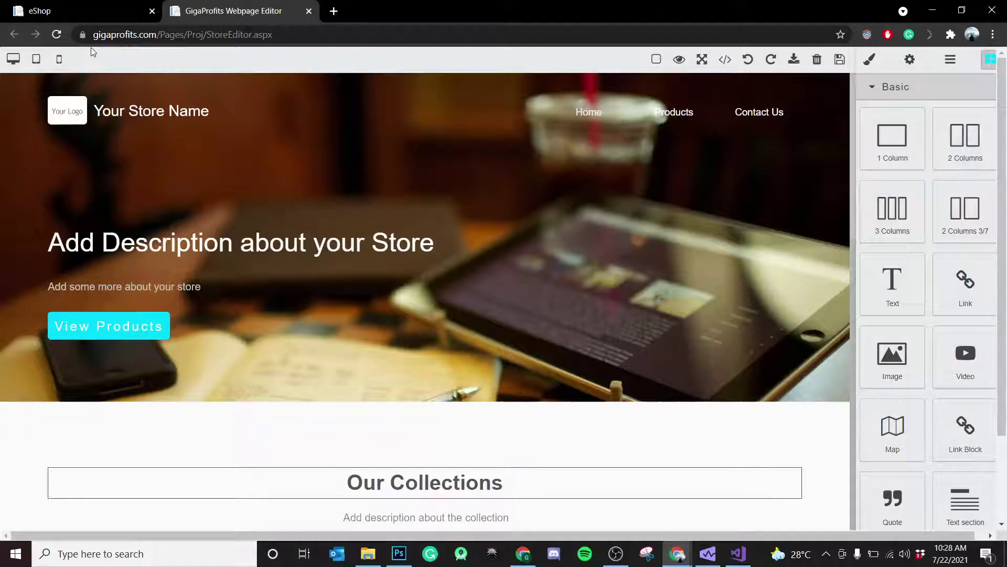
Check the store page in the tablet and mobile layouts, and return to the desktop layout
click(36, 60)
click(58, 61)
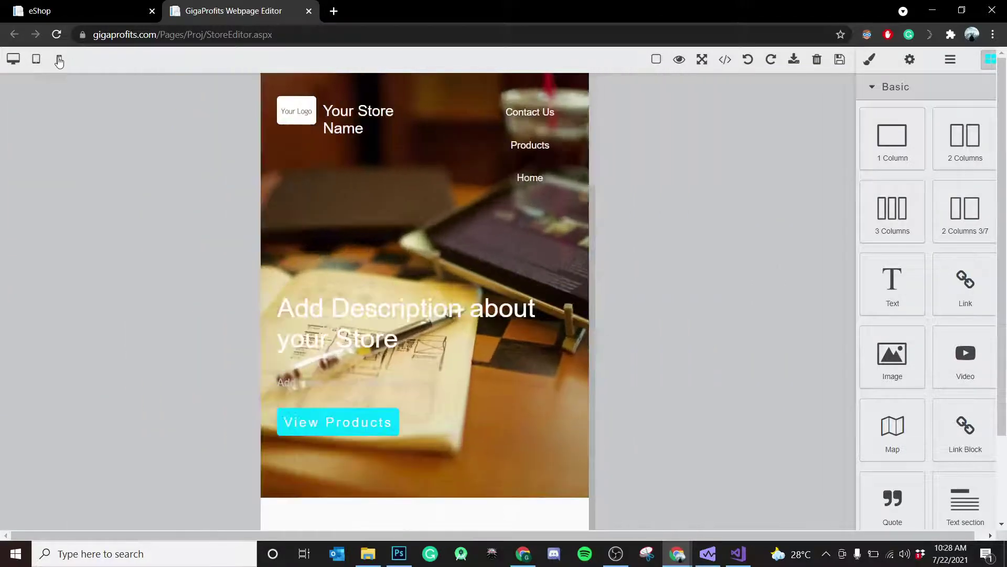
click(36, 60)
click(17, 61)
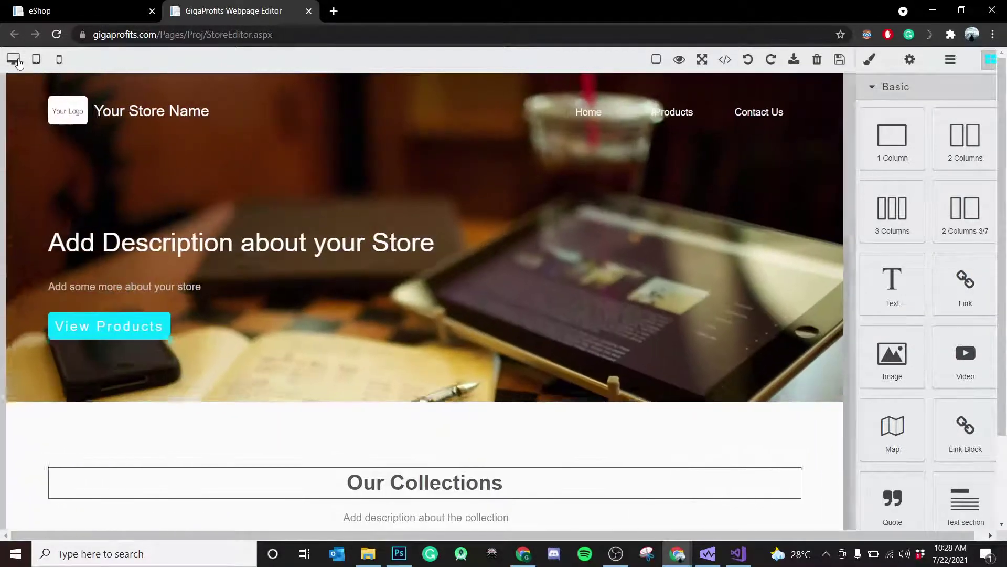
click(36, 60)
click(59, 62)
click(35, 60)
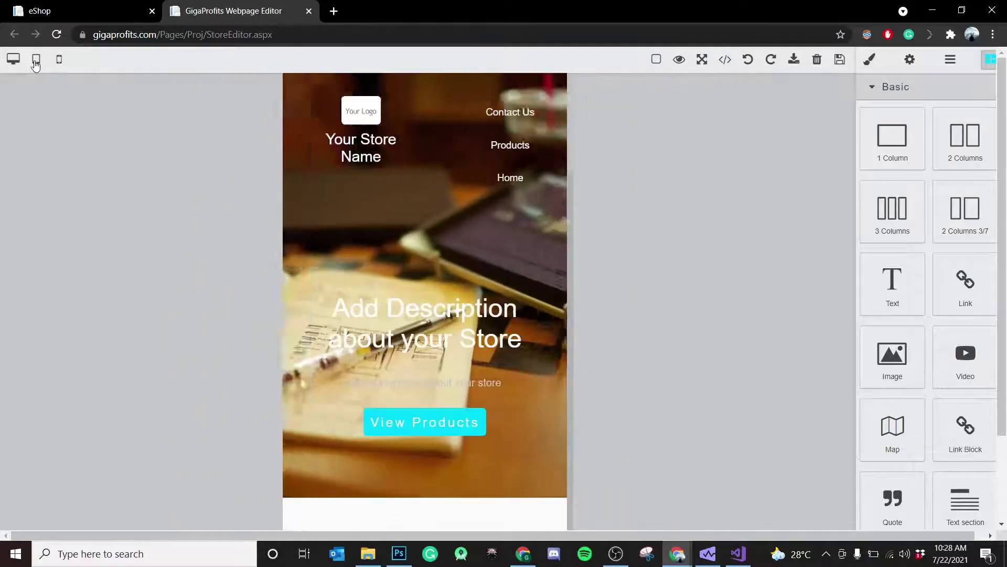
click(13, 59)
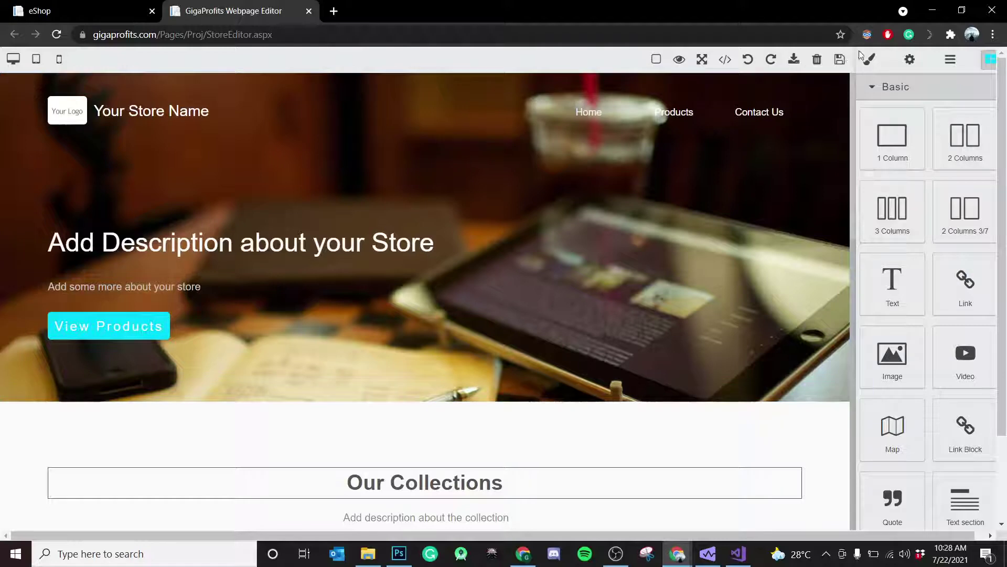
Show and hide the component outlines, and preview the store page before returning to editing
click(656, 61)
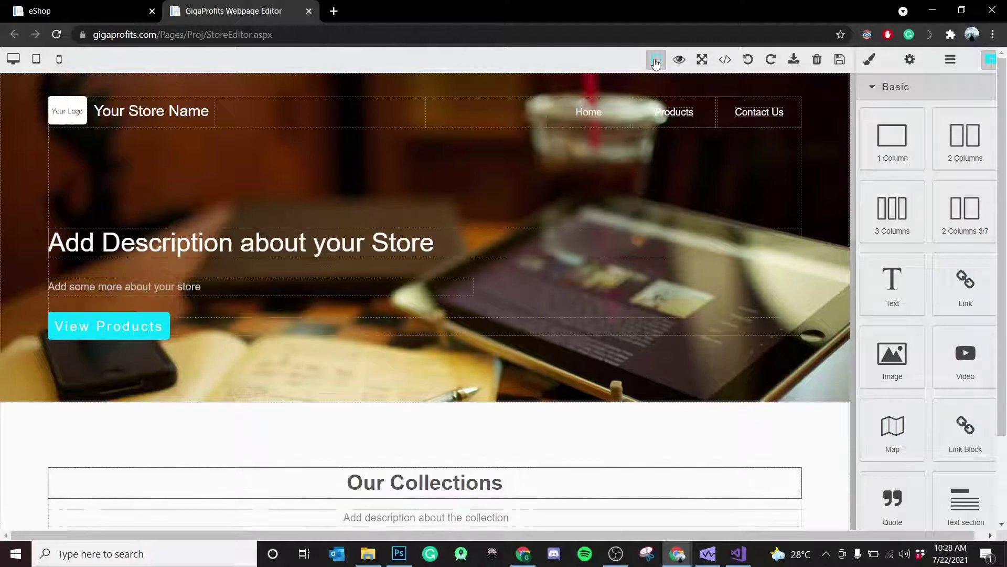
click(656, 60)
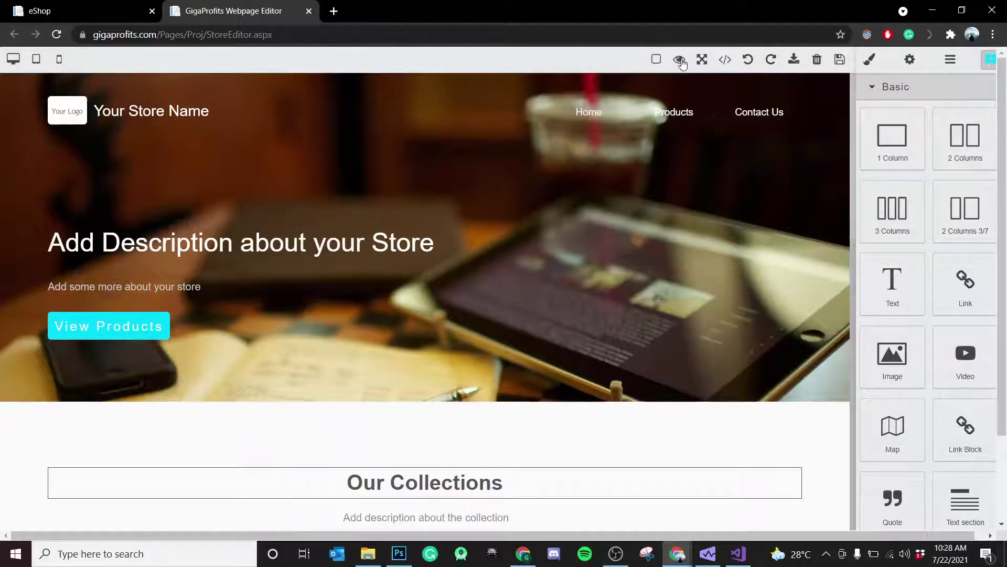
click(680, 59)
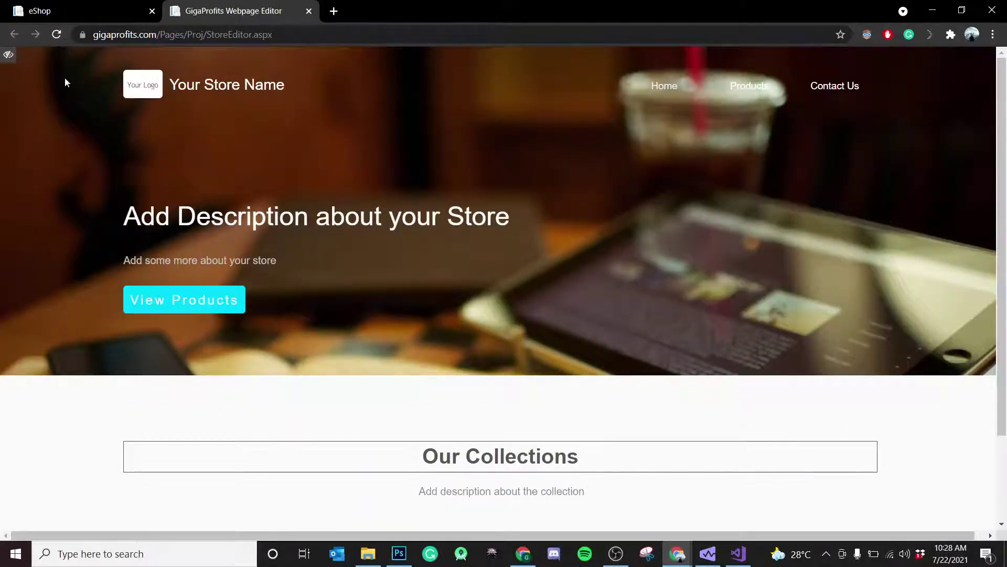
click(8, 58)
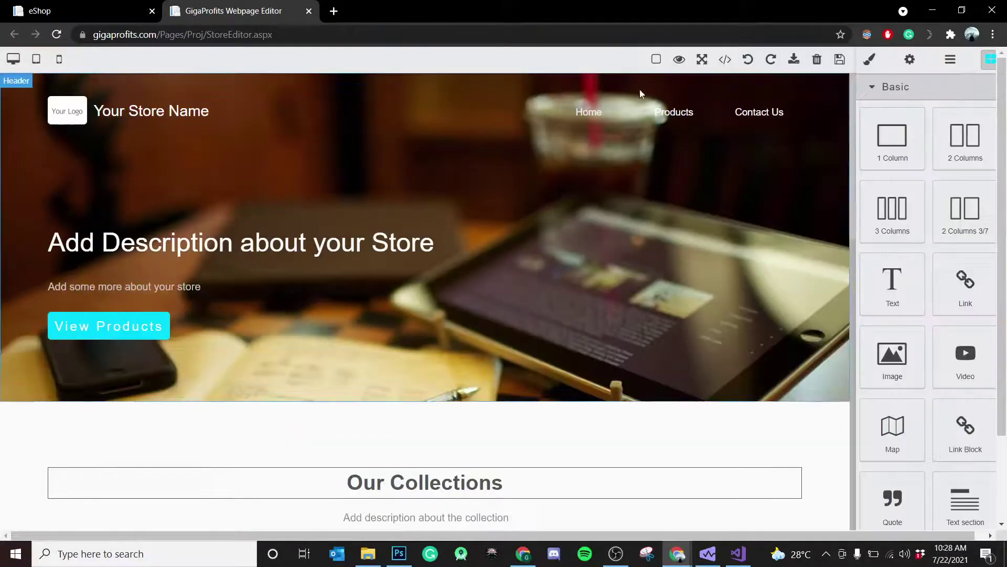
View the page's HTML and CSS code and the code import dialog, closing each without changes
click(725, 60)
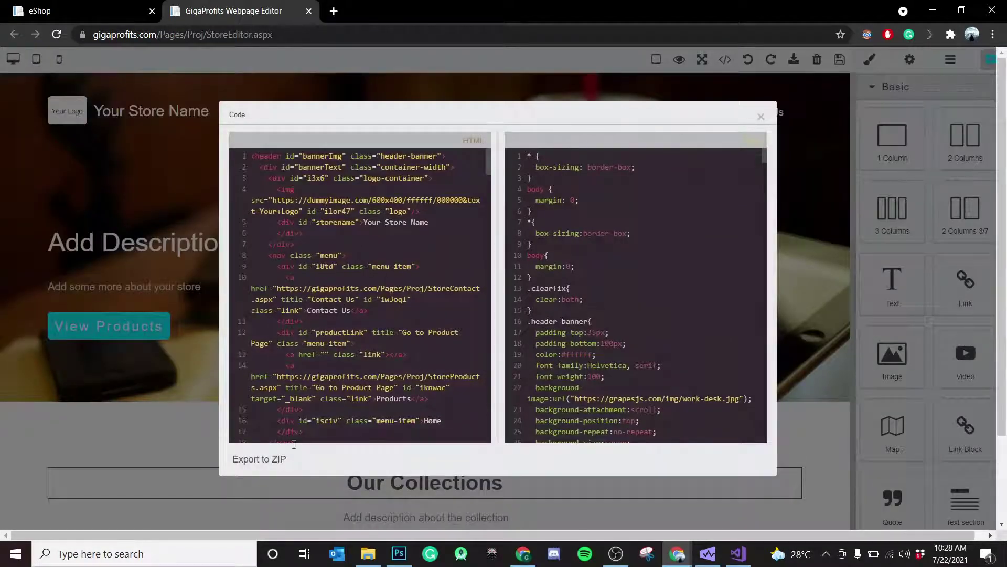
click(762, 117)
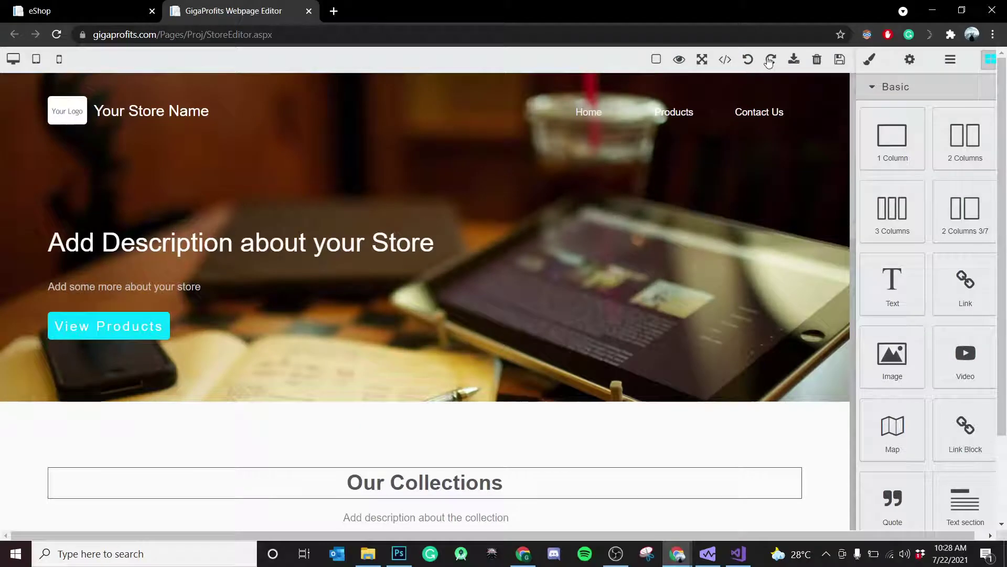
click(795, 60)
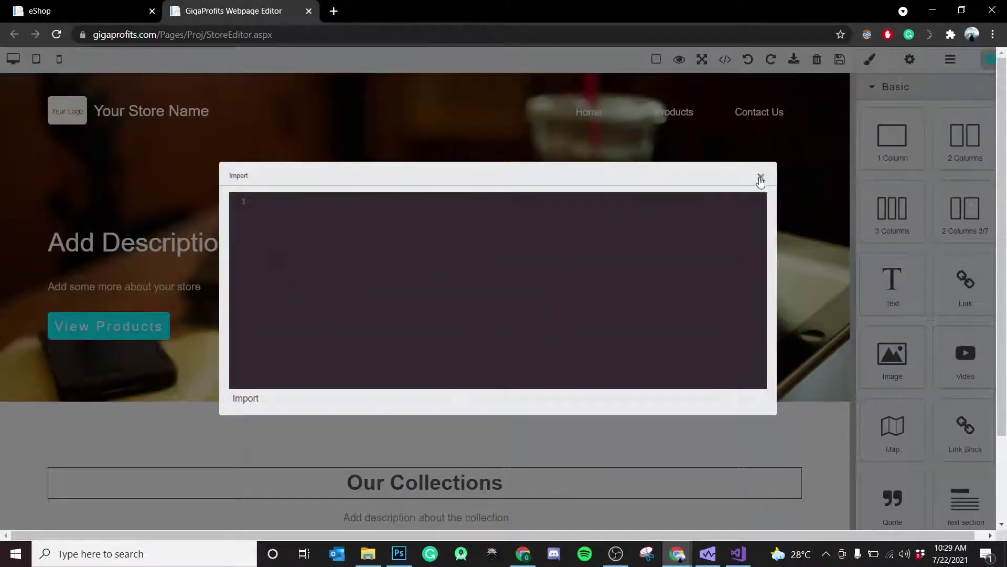
click(760, 178)
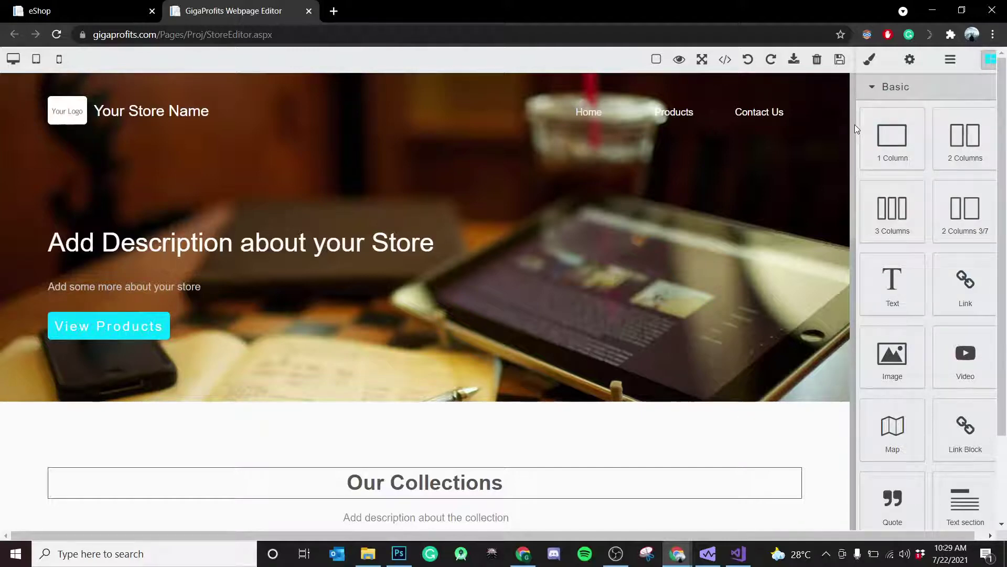
Browse the available building blocks, from basic, extra and form blocks to media, layout, components and typography
scroll(959, 372, down, 5)
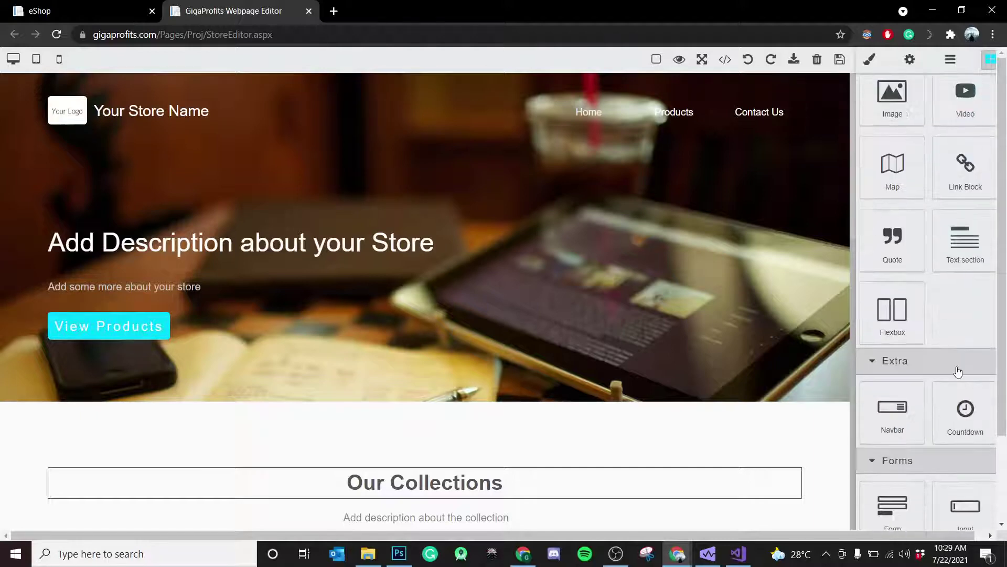
scroll(950, 450, down, 15)
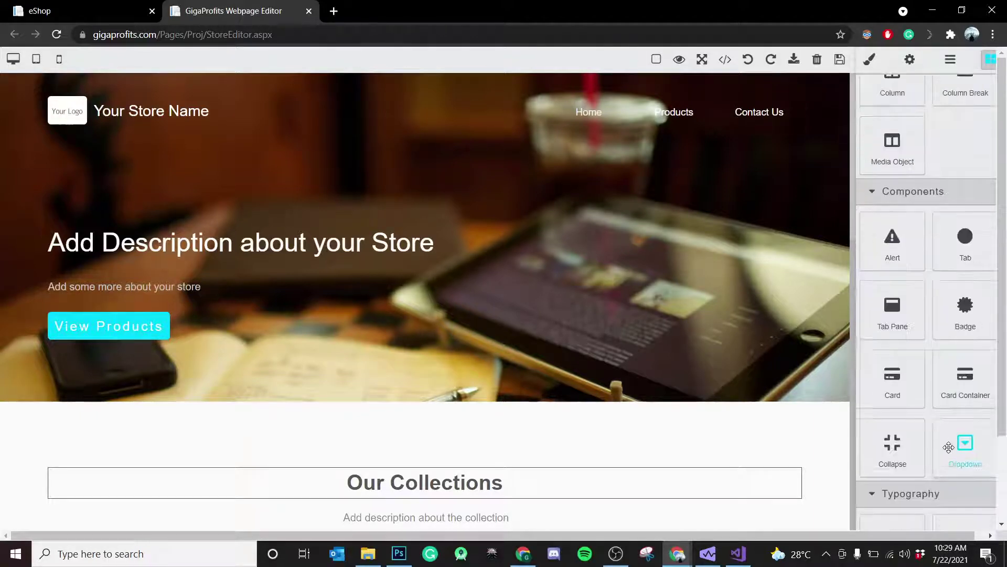
scroll(950, 447, down, 1)
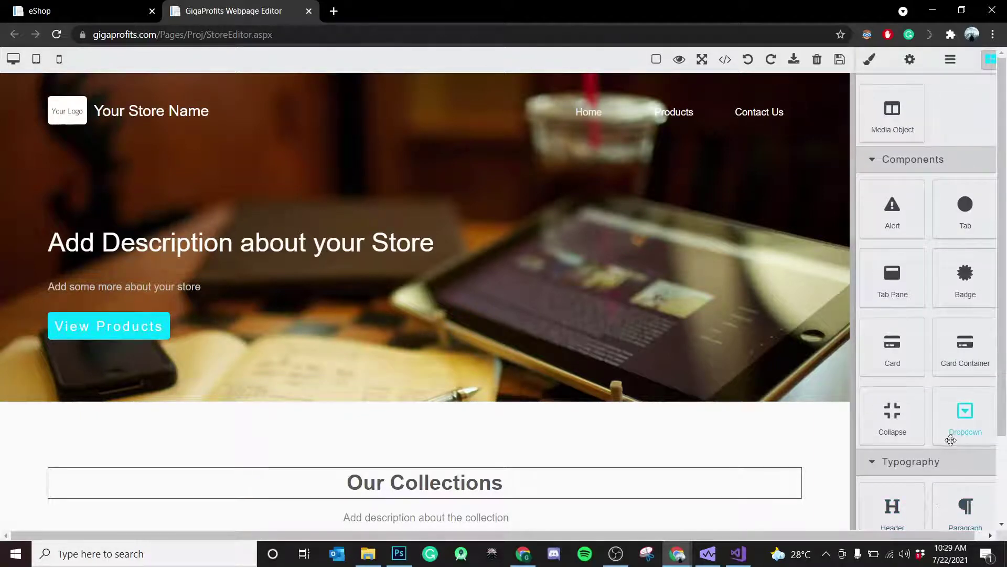
scroll(892, 420, up, 10)
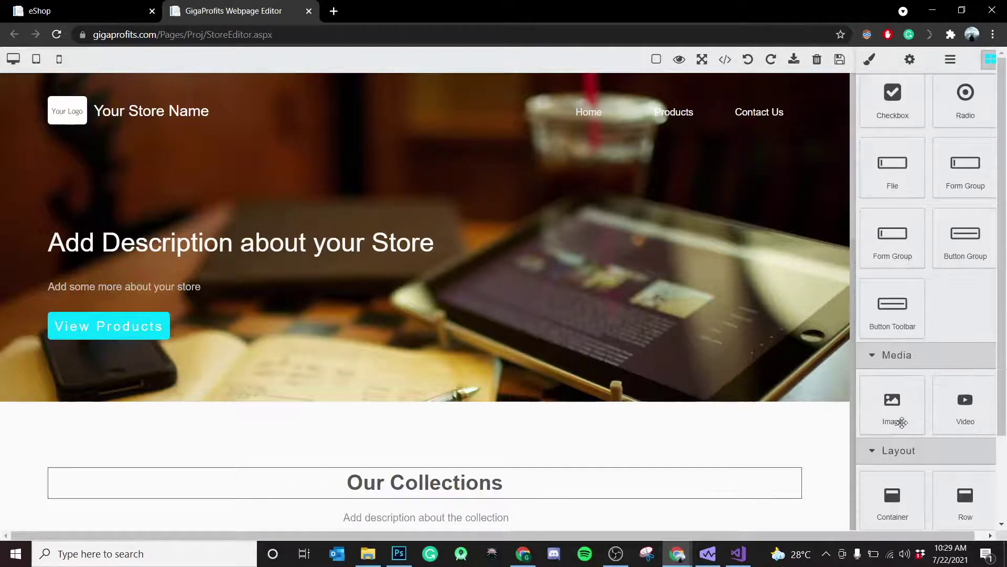
scroll(901, 423, up, 8)
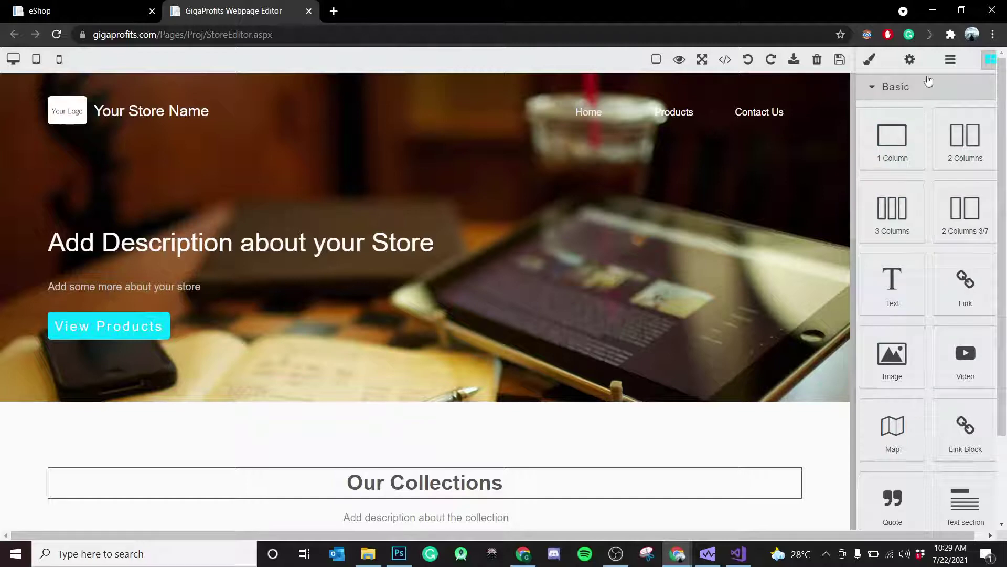
Examine the page's layer structure under Body and the component settings, and return to the building blocks
click(954, 62)
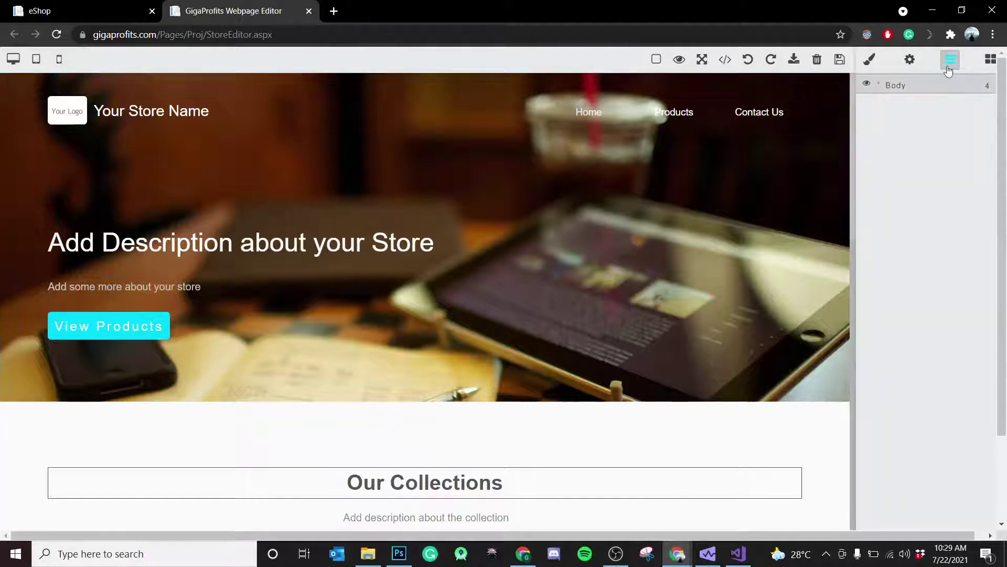
click(877, 84)
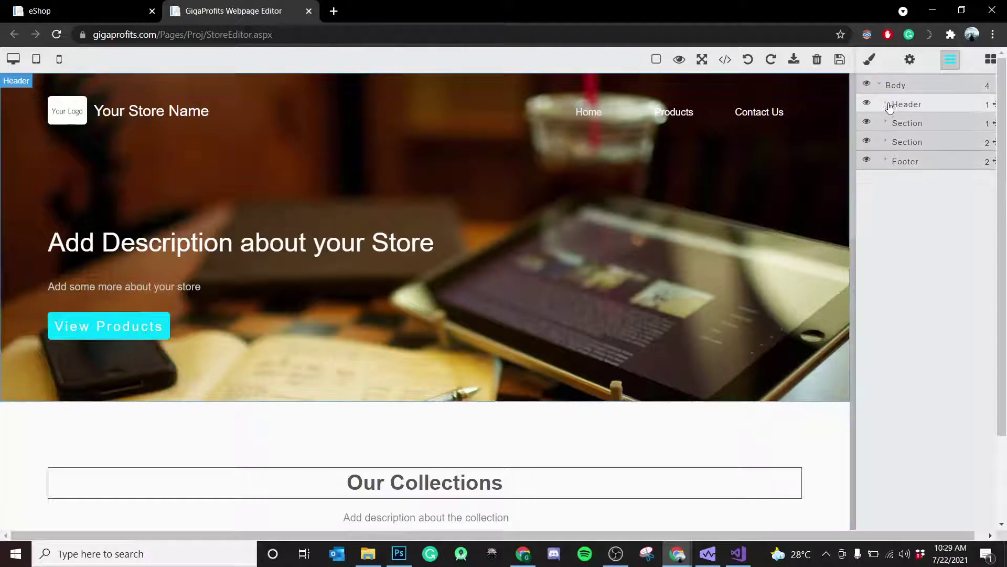
click(886, 86)
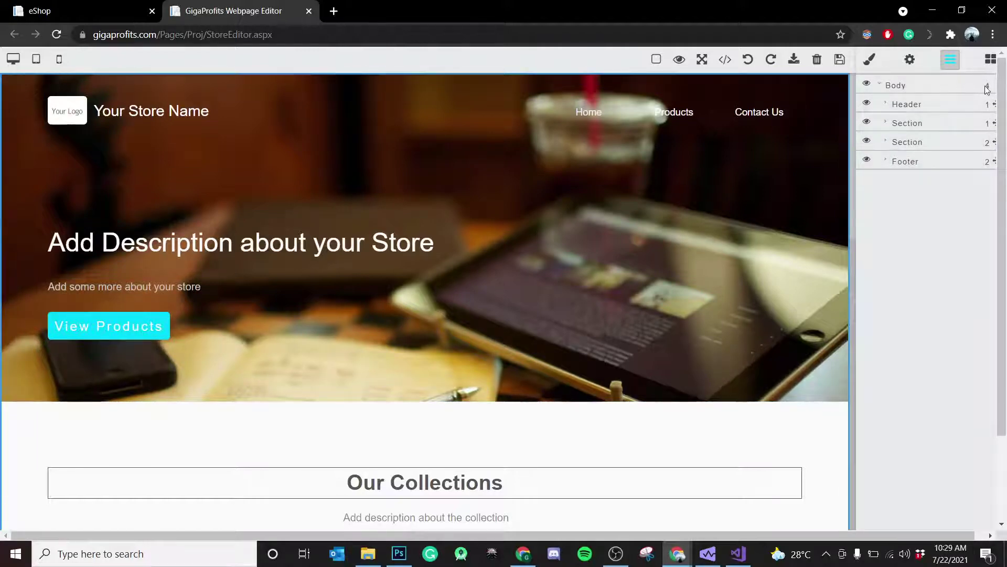
click(989, 59)
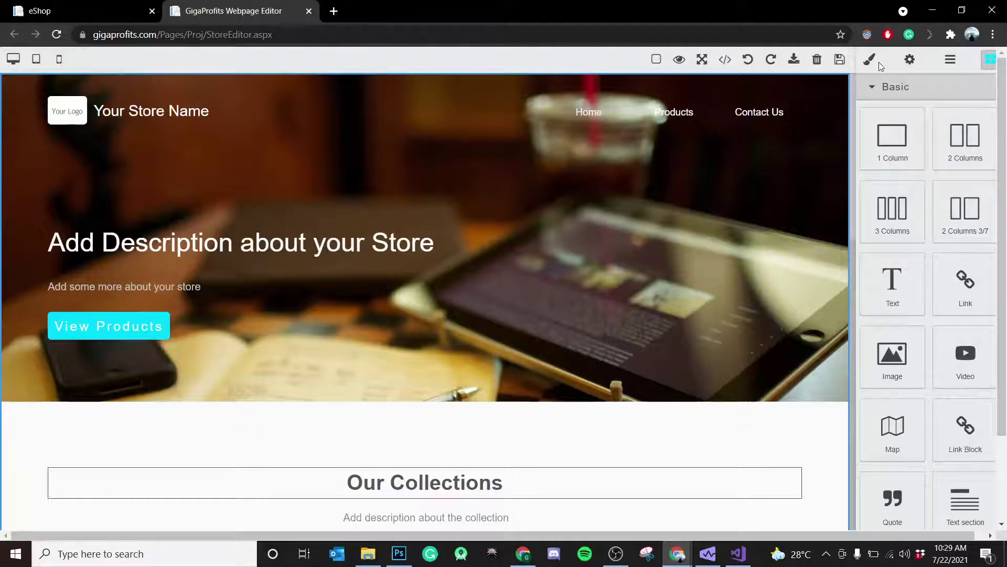
click(908, 60)
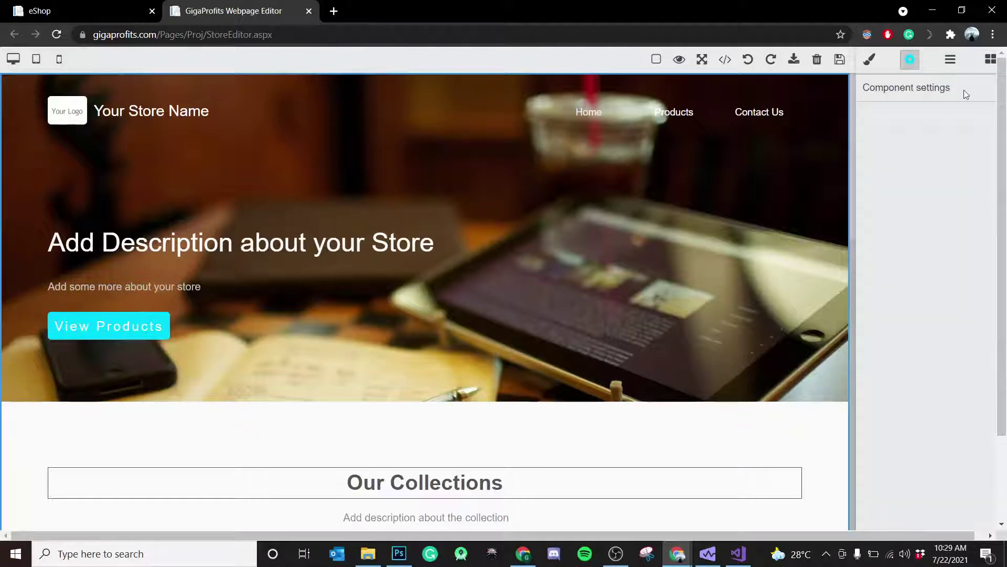
click(989, 59)
scroll(928, 279, down, 5)
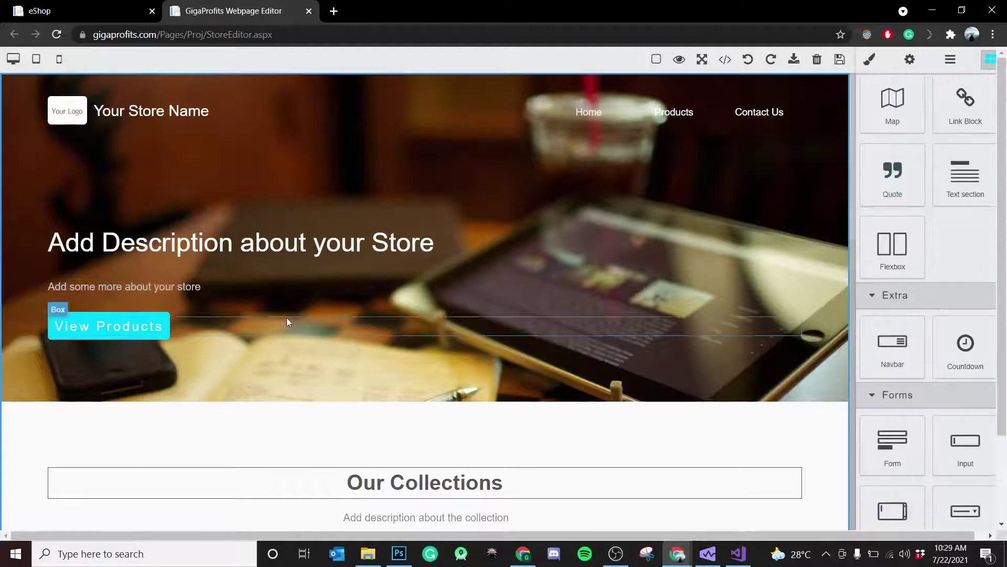
Replace the banner heading "Add Description about your Store" with "Find everything you need here"
double_click(134, 248)
triple_click(133, 248)
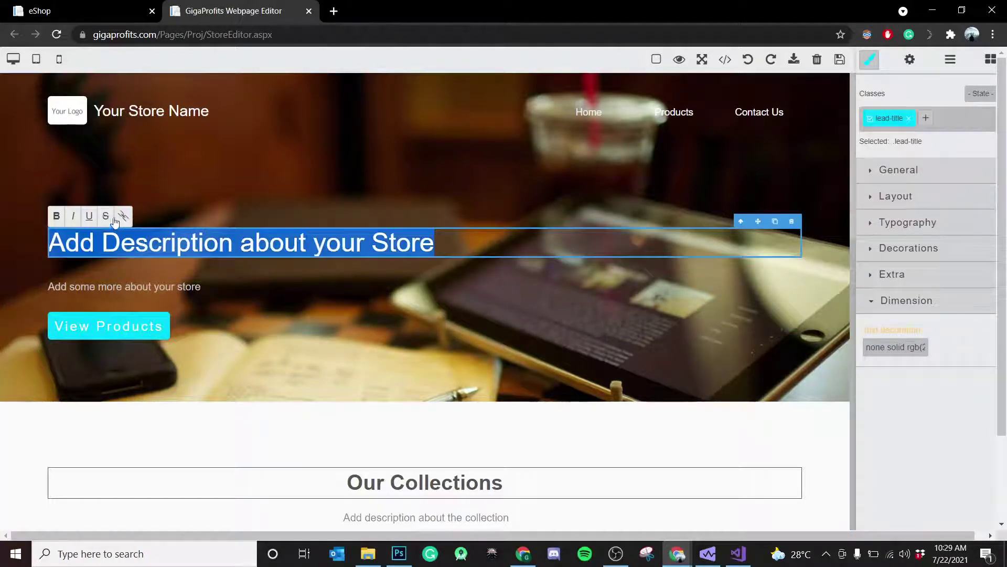
click(61, 218)
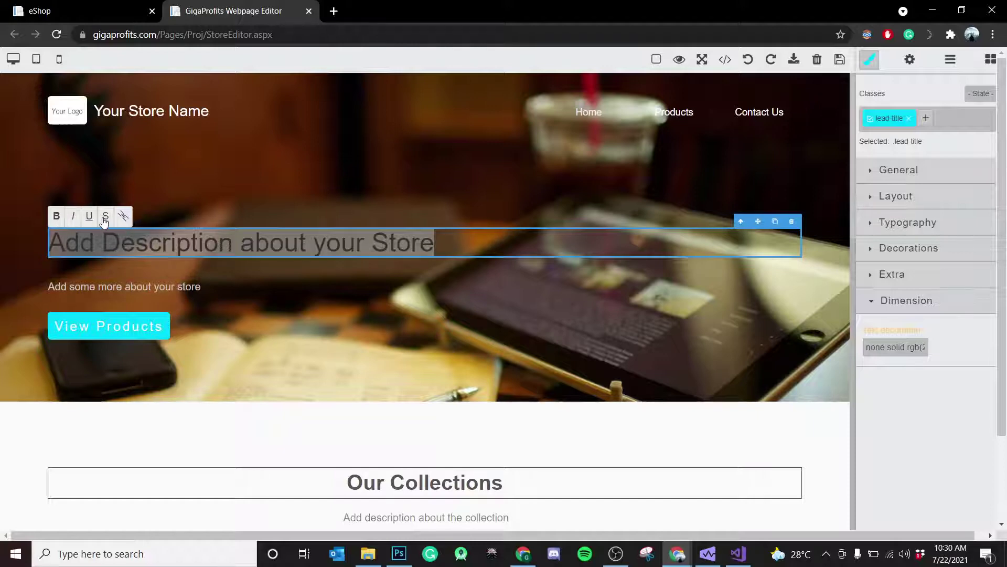
click(615, 247)
drag(615, 247, 32, 244)
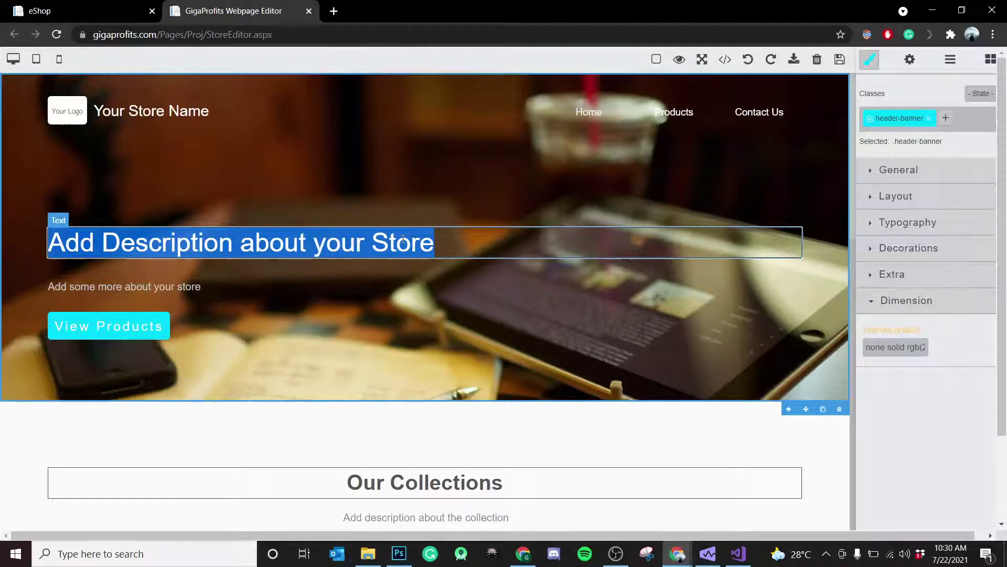
text(Find everything you need here)
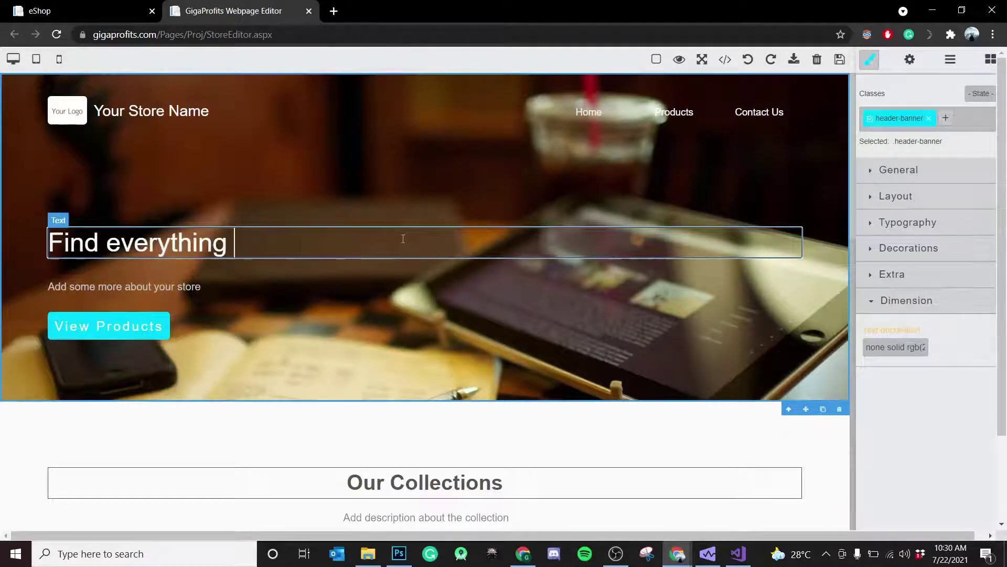
Change the store name in the page header to "Gigaprofits Everything Store"
triple_click(185, 111)
text(Gigap)
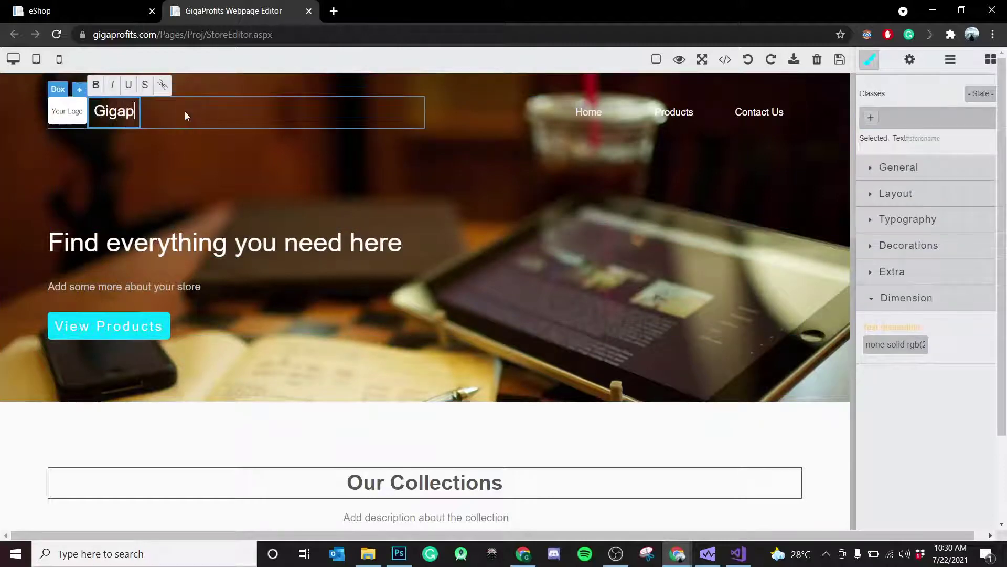
text(rofits Stor)
key(BackSpace)
key(BackSpace)
key(BackSpace)
key(BackSpace)
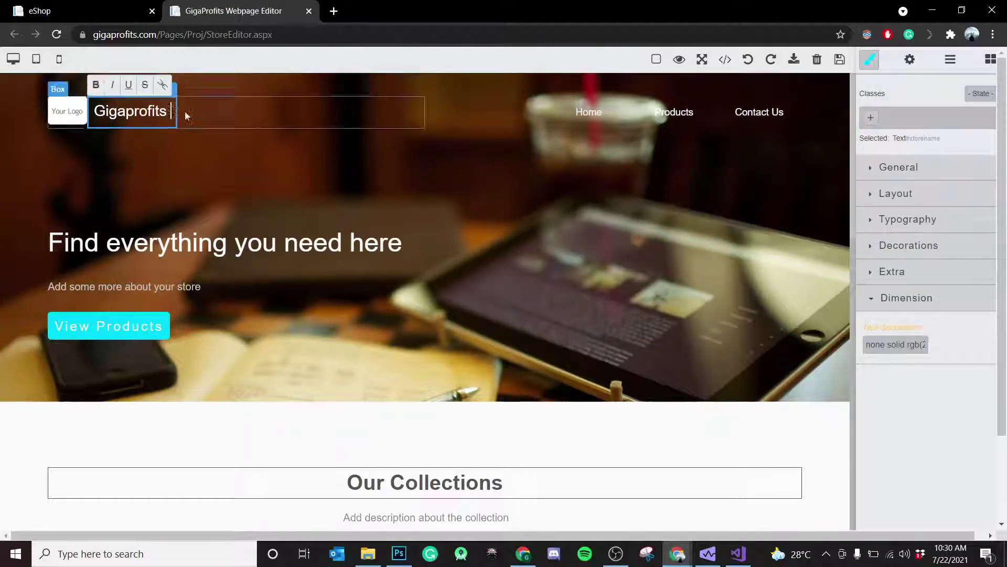
text(Everything Stre)
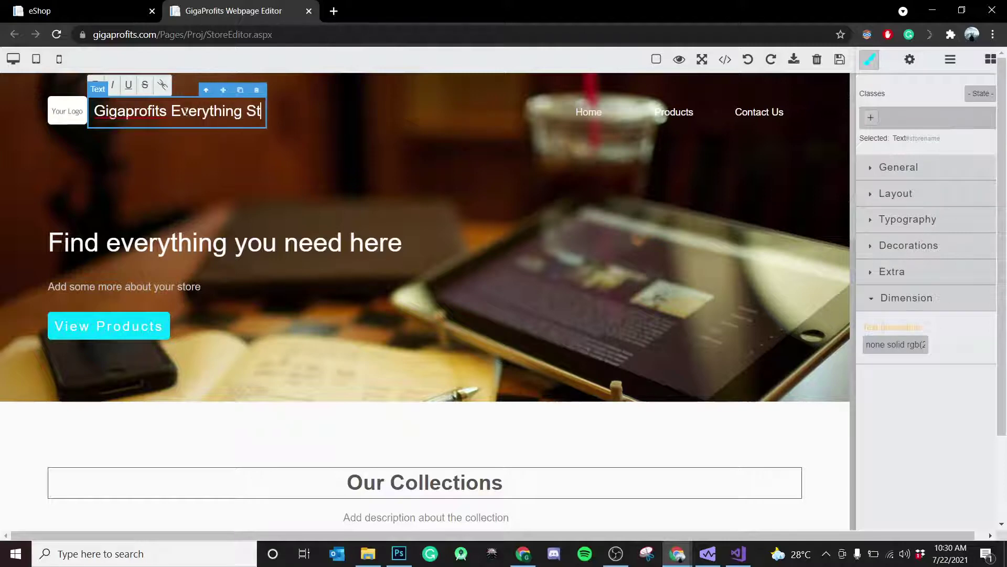
key(BackSpace)
key(BackSpace)
text(ore)
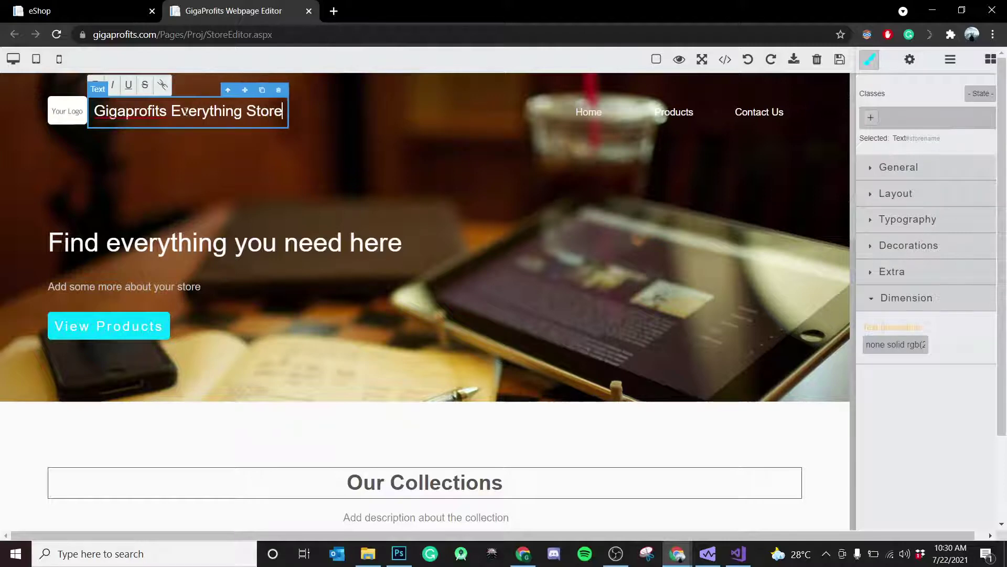
click(561, 175)
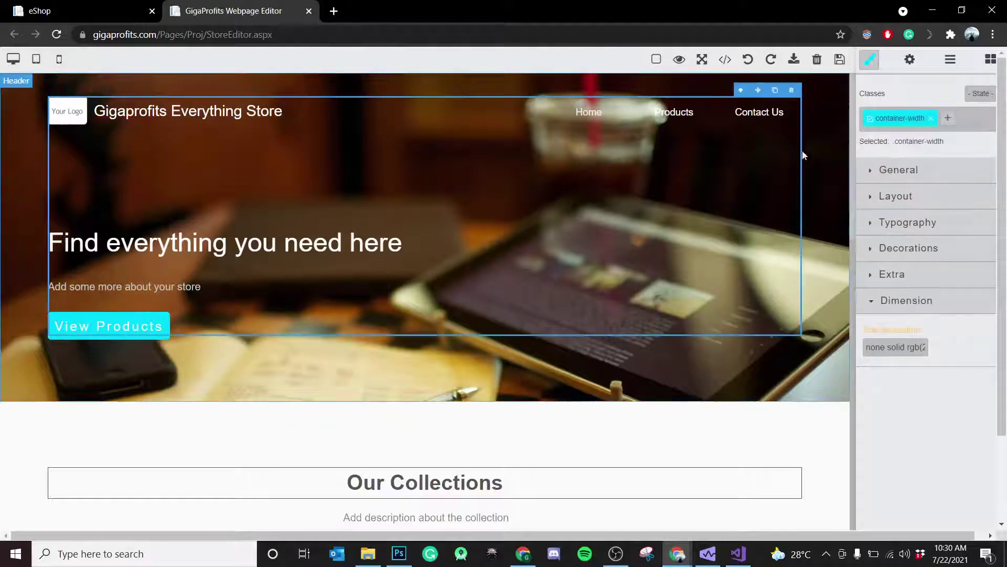
Open the image selection for the header logo and upload GP_Logo_New from the Desktop to the image library
double_click(73, 117)
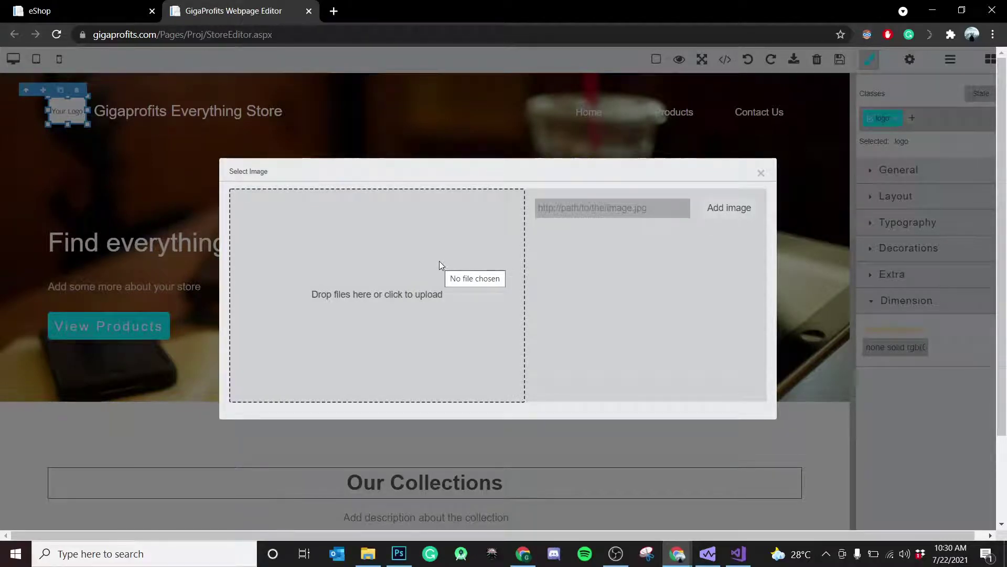
click(445, 294)
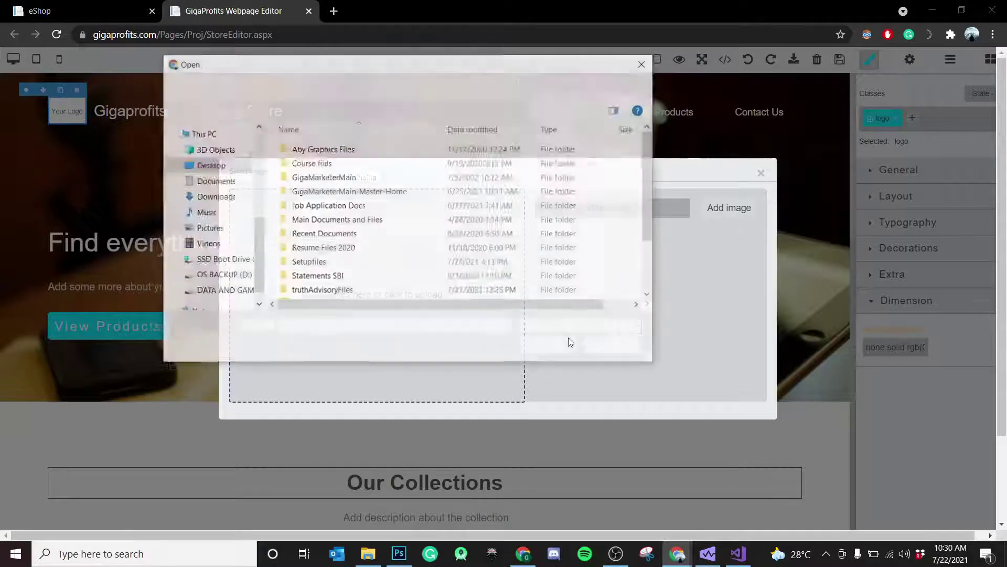
scroll(443, 273, down, 2)
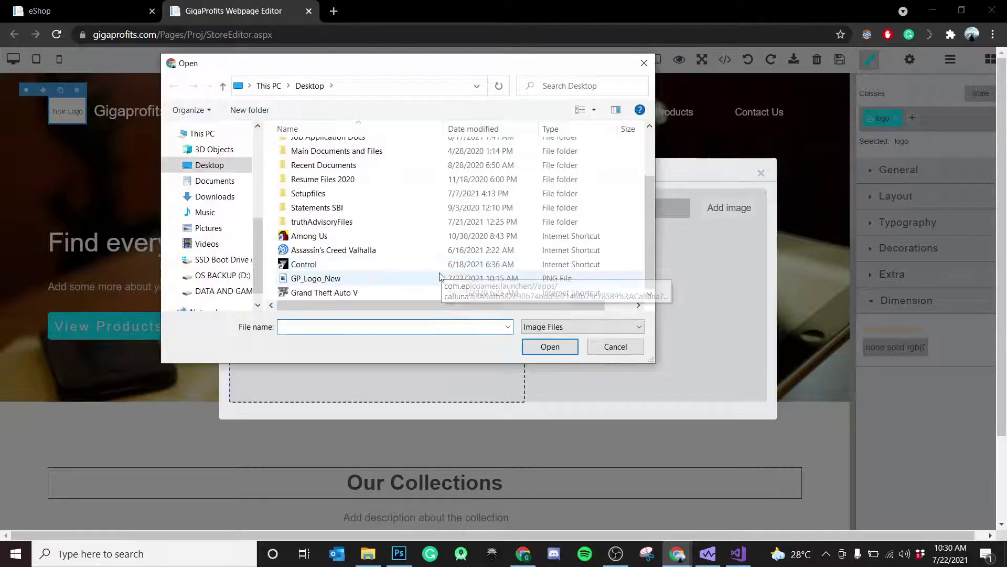
click(405, 278)
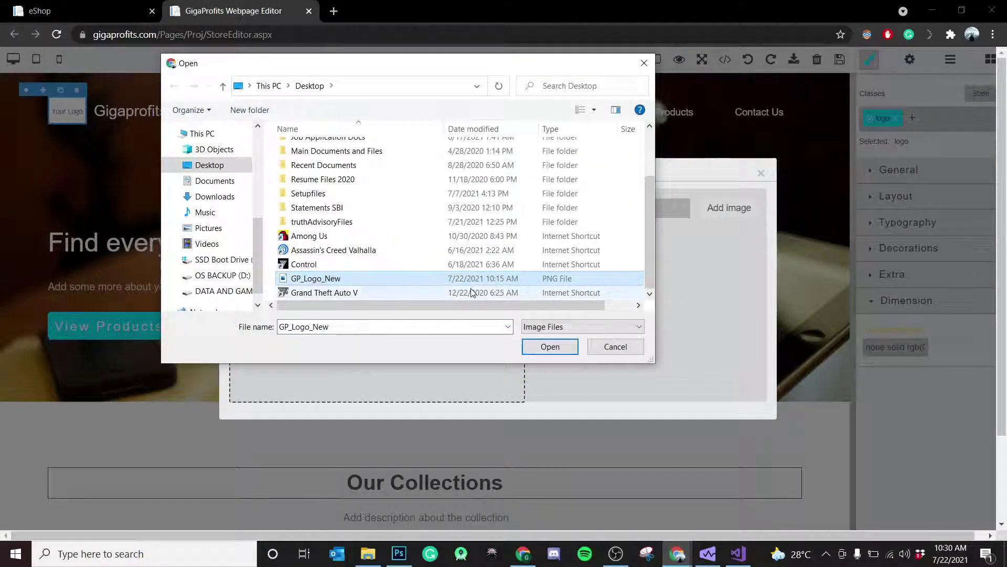
click(548, 348)
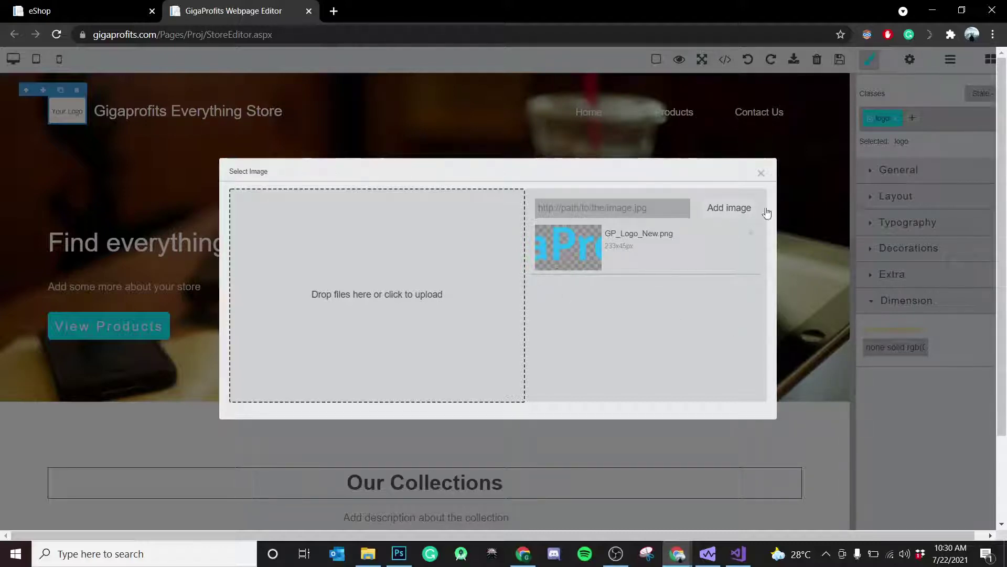
click(762, 174)
scroll(508, 360, down, 1)
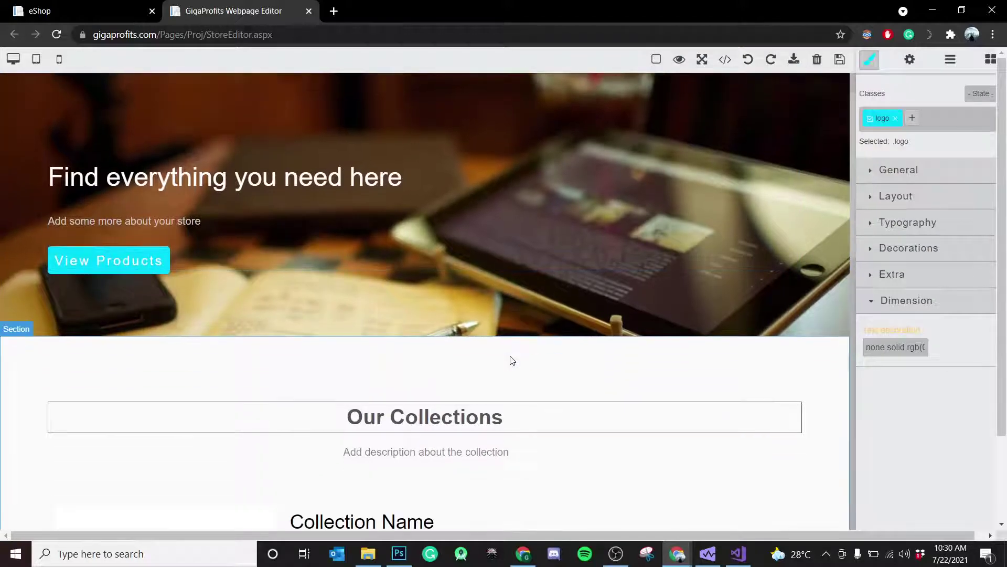
scroll(155, 182, up, 1)
click(133, 90)
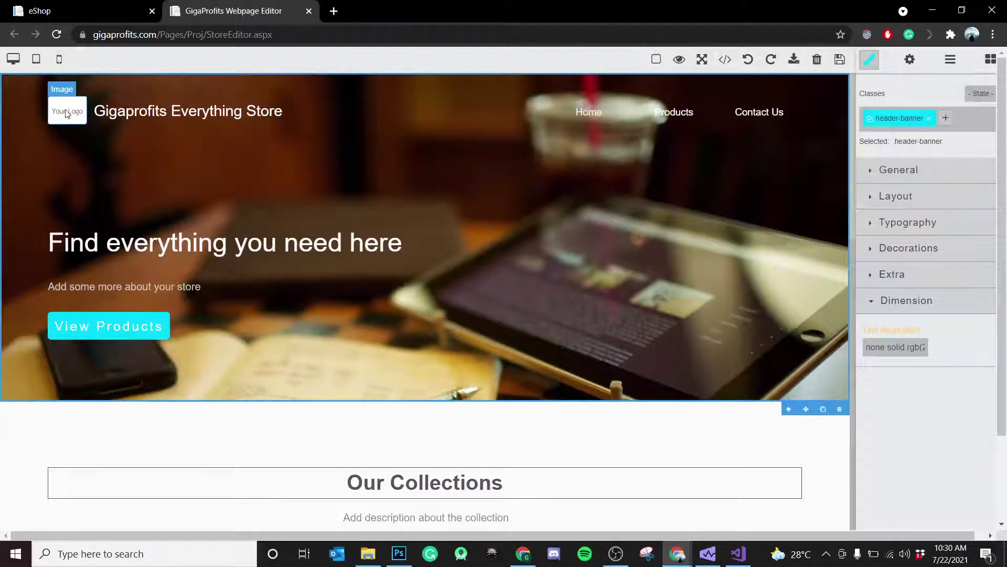
scroll(307, 311, down, 1)
scroll(306, 310, up, 1)
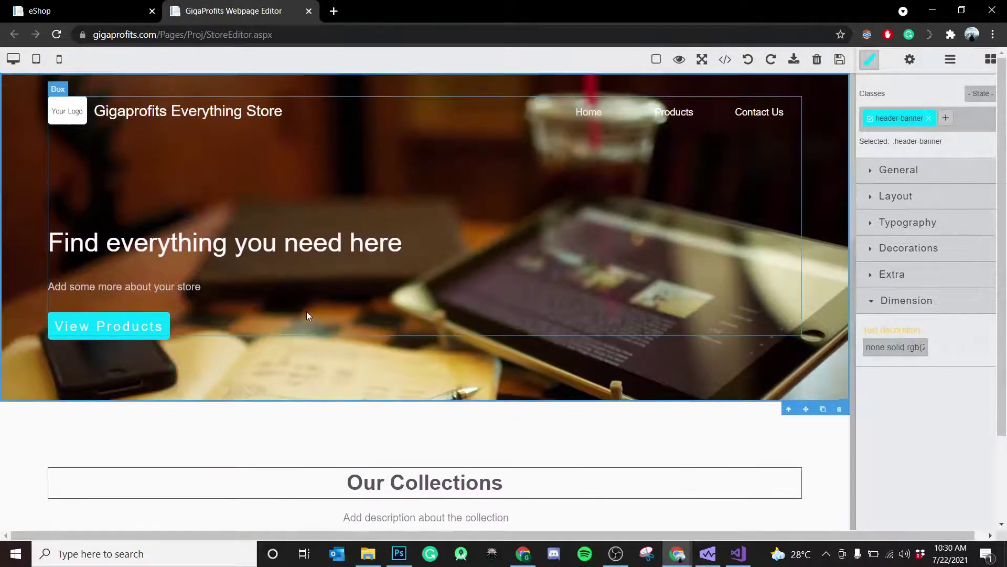
Replace the first collection's box image with the uploaded GP_Logo_New.png
scroll(572, 354, down, 7)
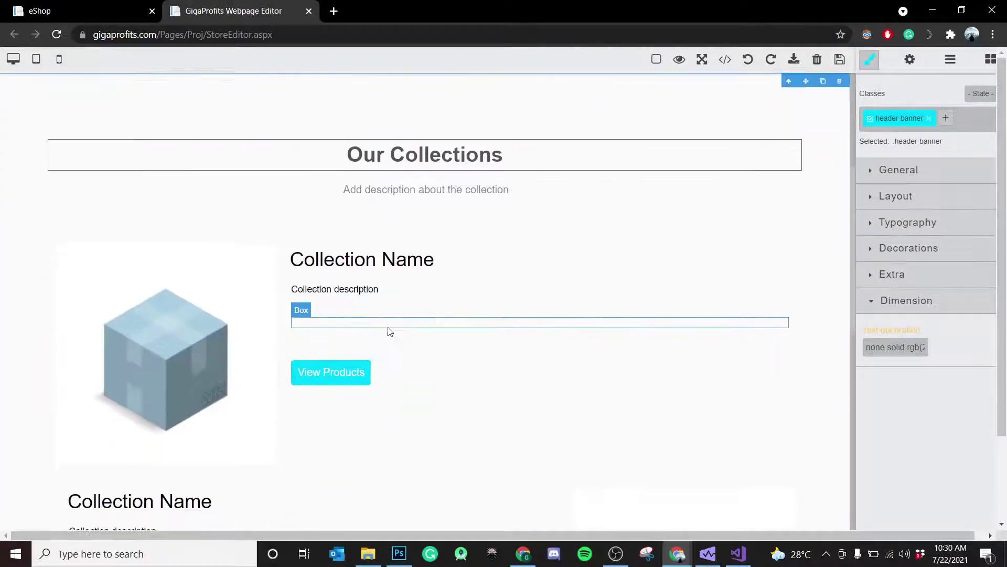
scroll(366, 308, down, 4)
scroll(330, 234, up, 4)
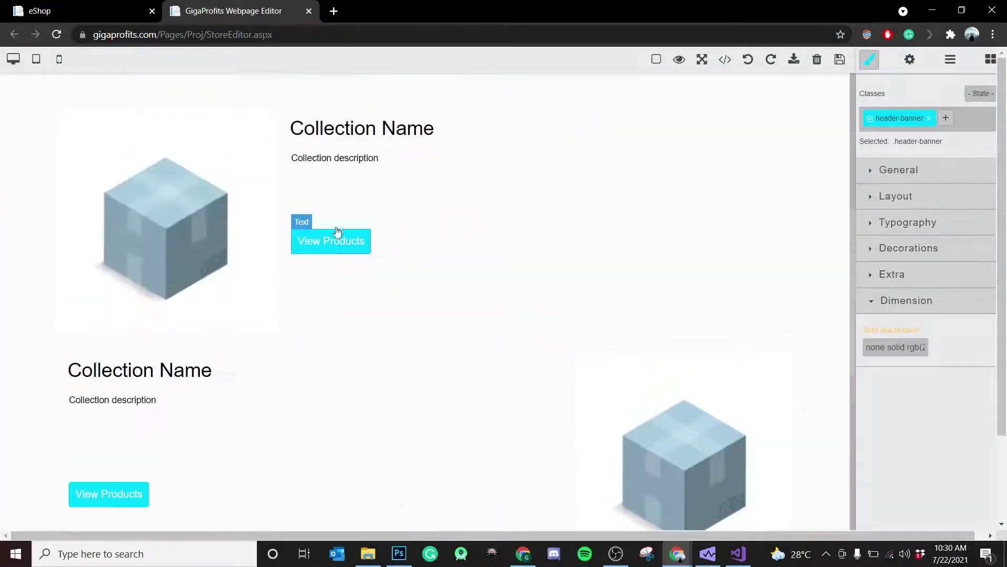
click(217, 204)
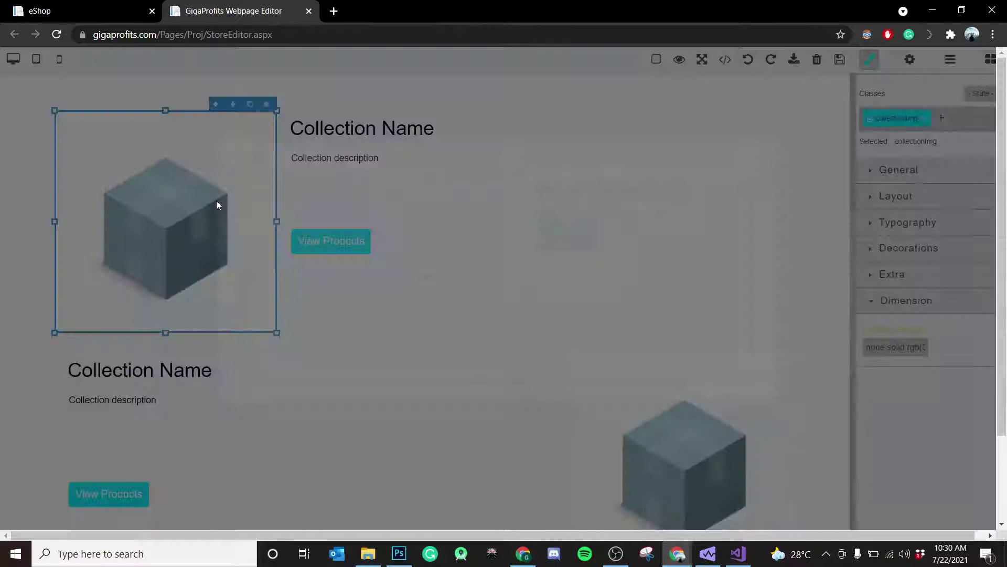
double_click(217, 205)
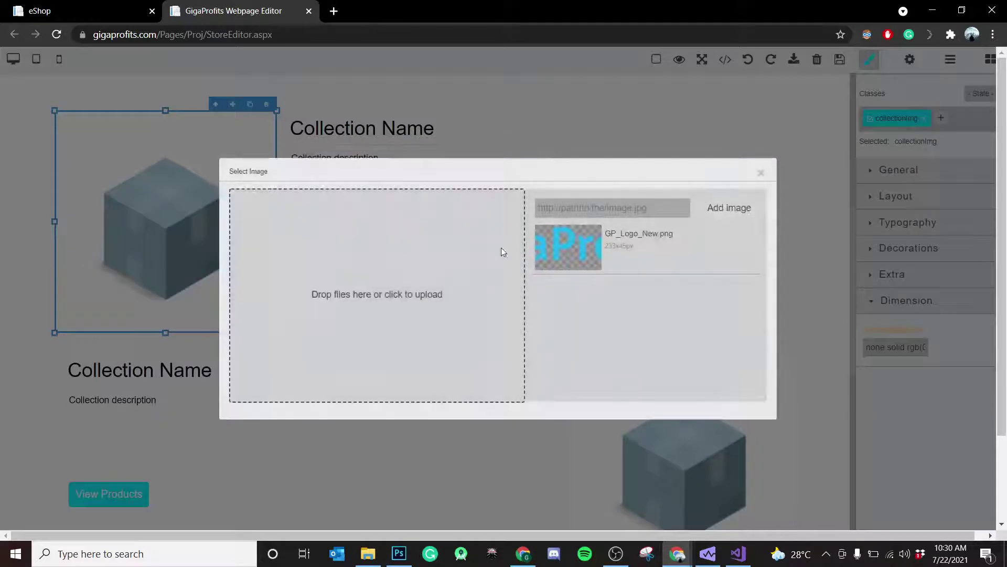
click(695, 247)
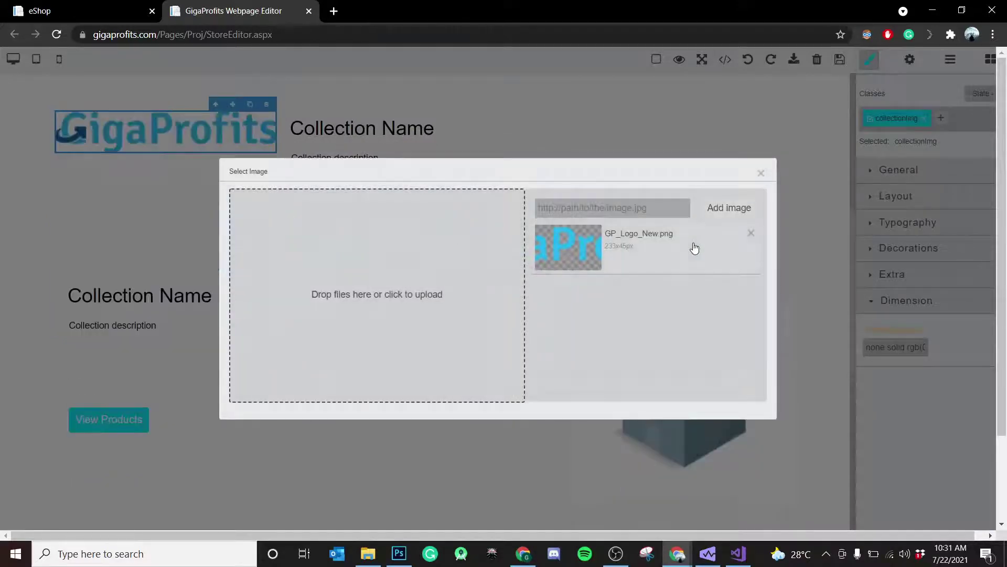
click(762, 173)
Replace the header's "Your Logo" placeholder with GP_Logo_New.png, and close the image selection without uploading another file
scroll(398, 254, up, 10)
click(67, 111)
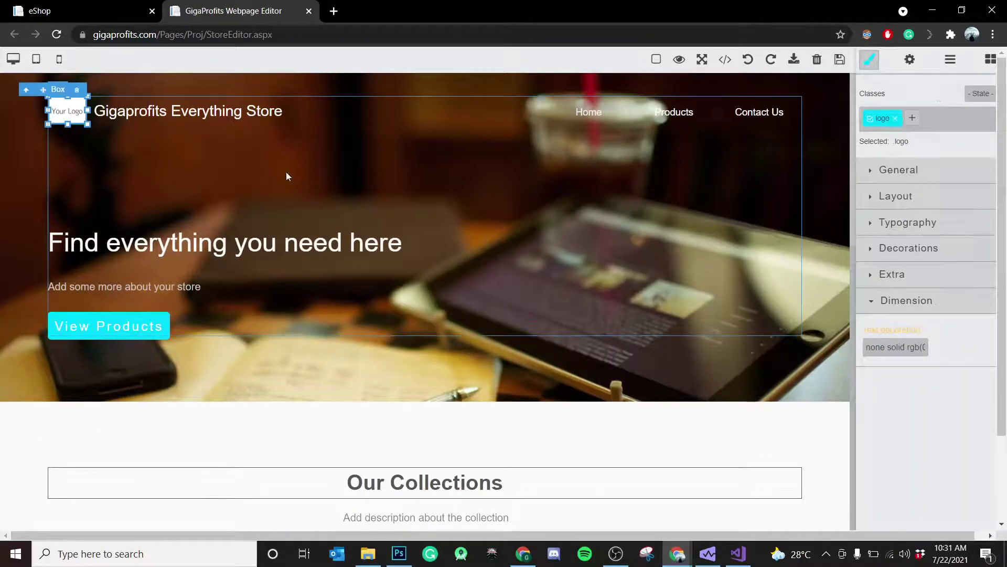
double_click(67, 111)
click(614, 258)
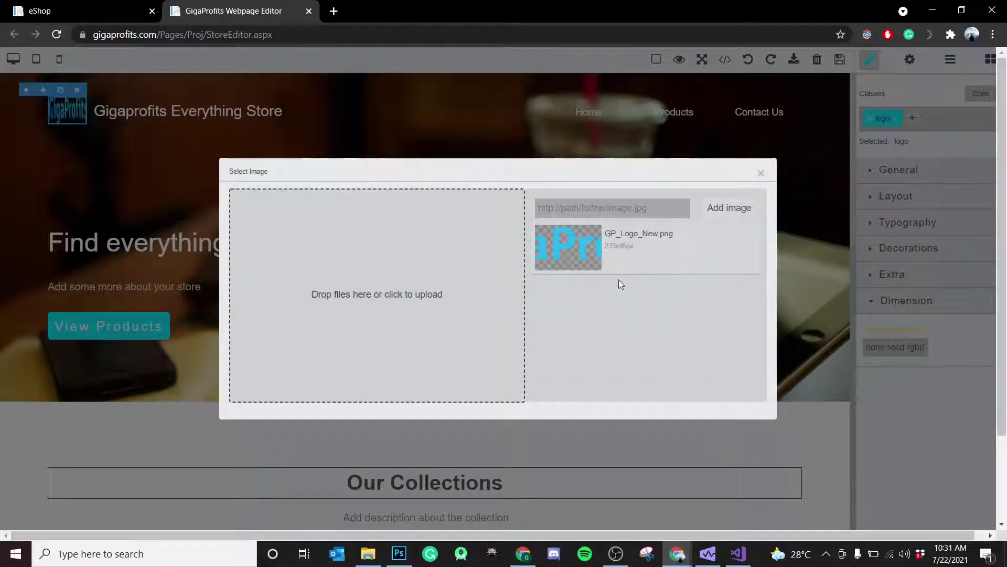
click(384, 243)
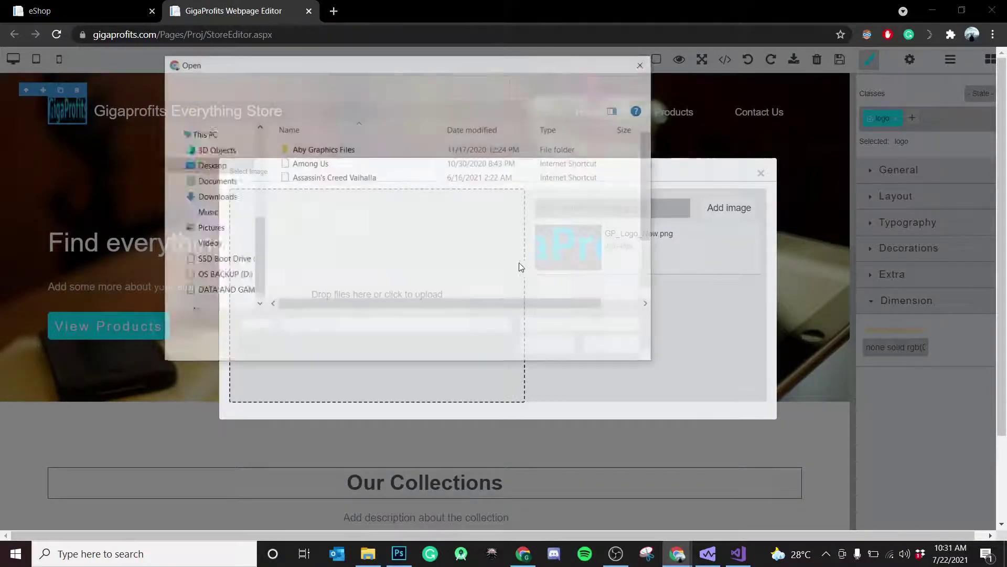
click(624, 346)
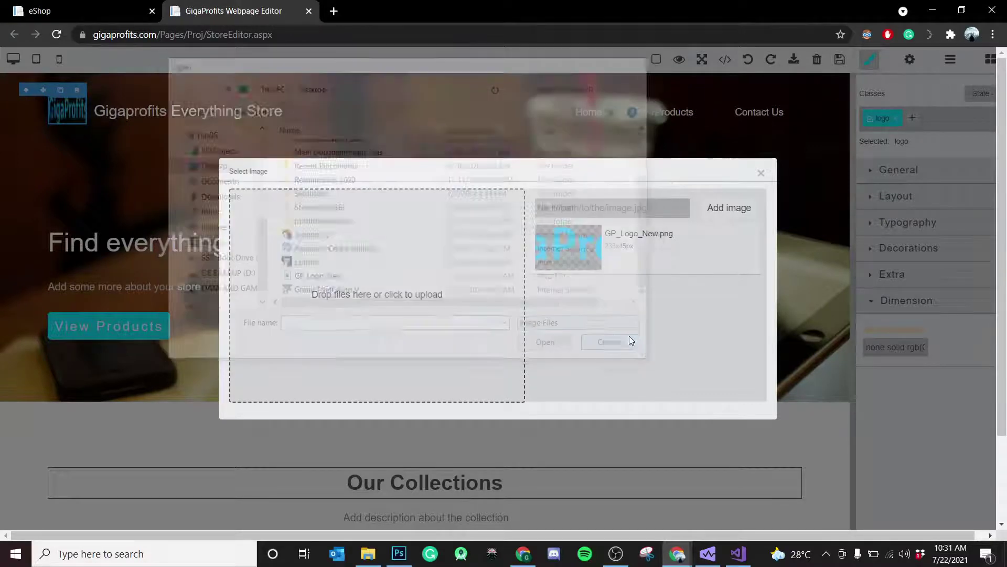
click(759, 174)
Rename the first collection, beside the GigaProfits logo, to "GP Collection"
scroll(309, 185, down, 8)
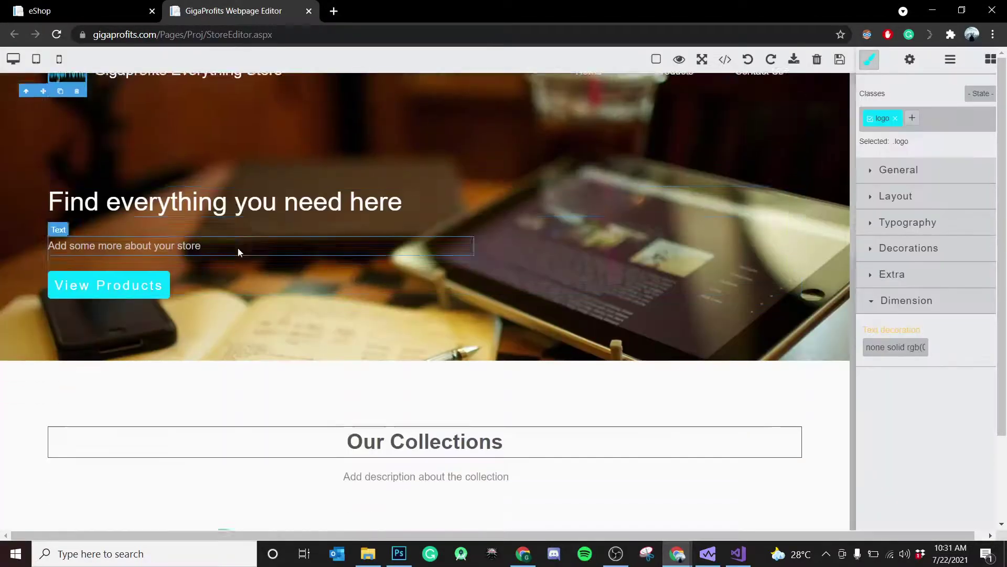
click(239, 263)
click(610, 251)
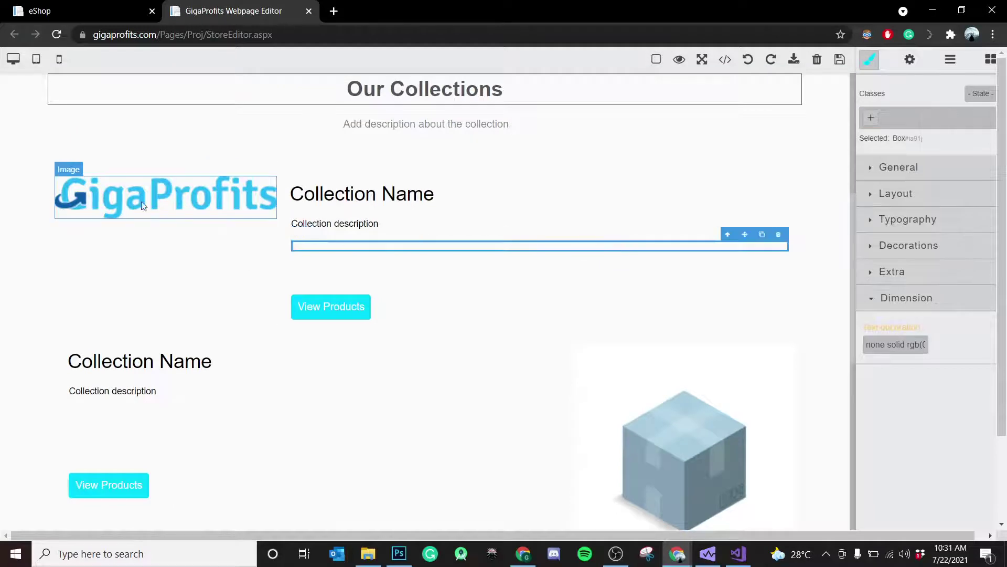
click(401, 197)
triple_click(401, 197)
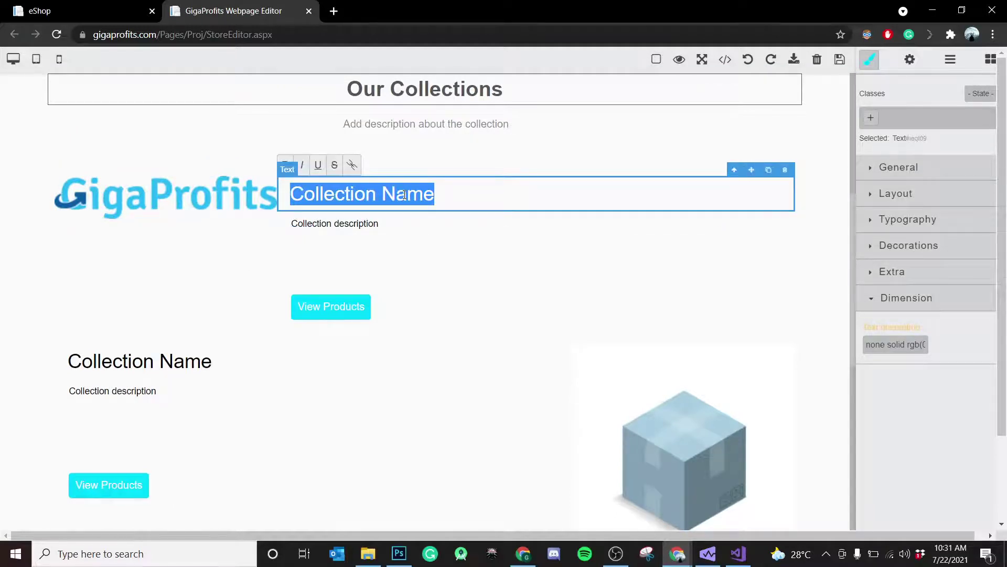
text(GP Collection)
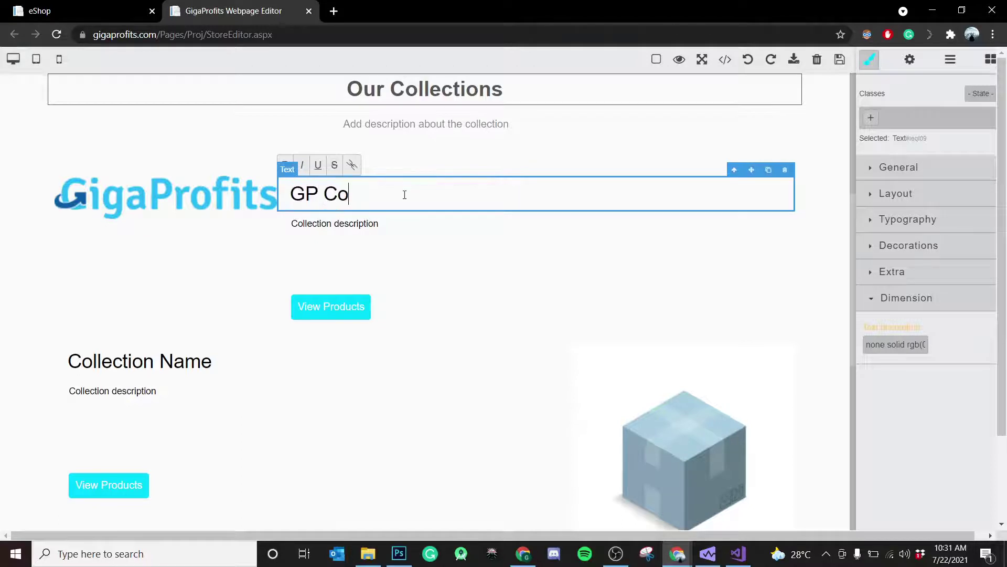
click(846, 292)
Examine the style settings of the first collection's image: General, Layout, Typography, Decorations, Extra and Dimension
click(144, 197)
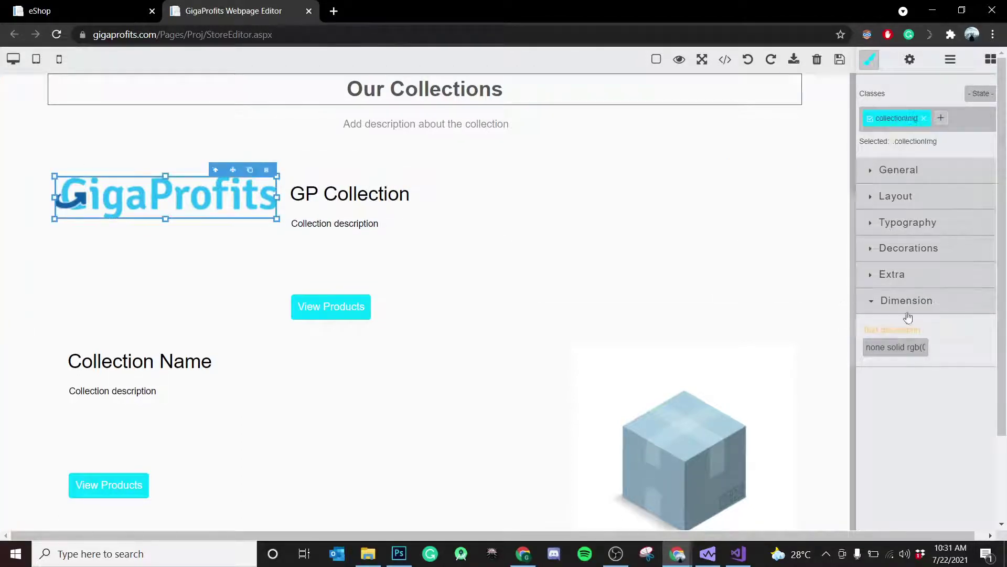
drag(903, 341, 937, 351)
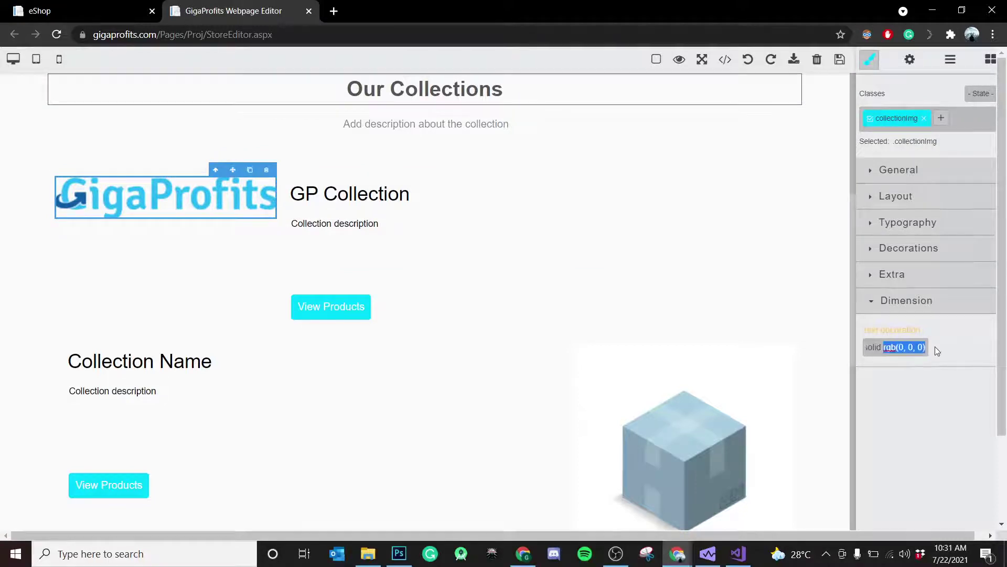
click(915, 348)
click(868, 170)
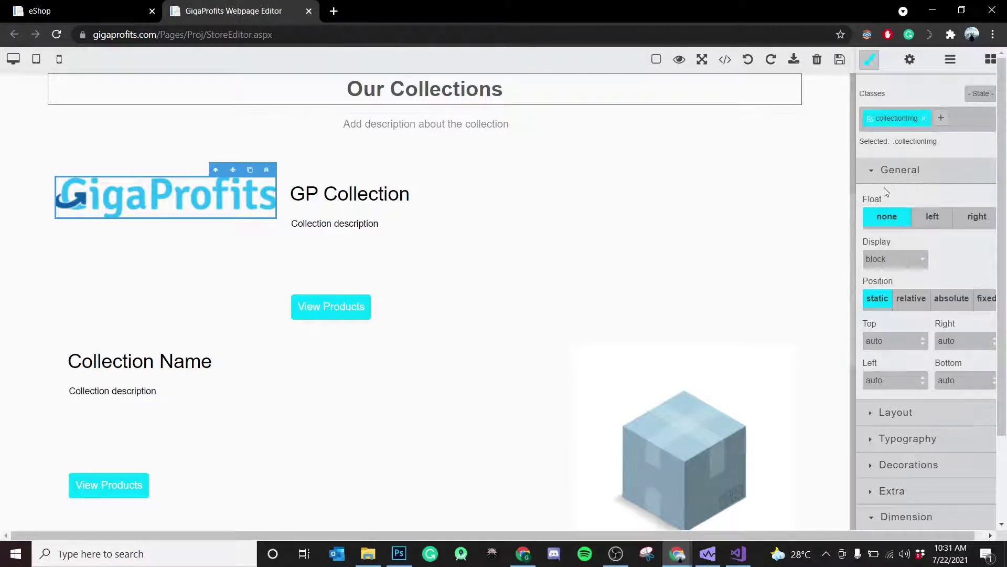
click(872, 171)
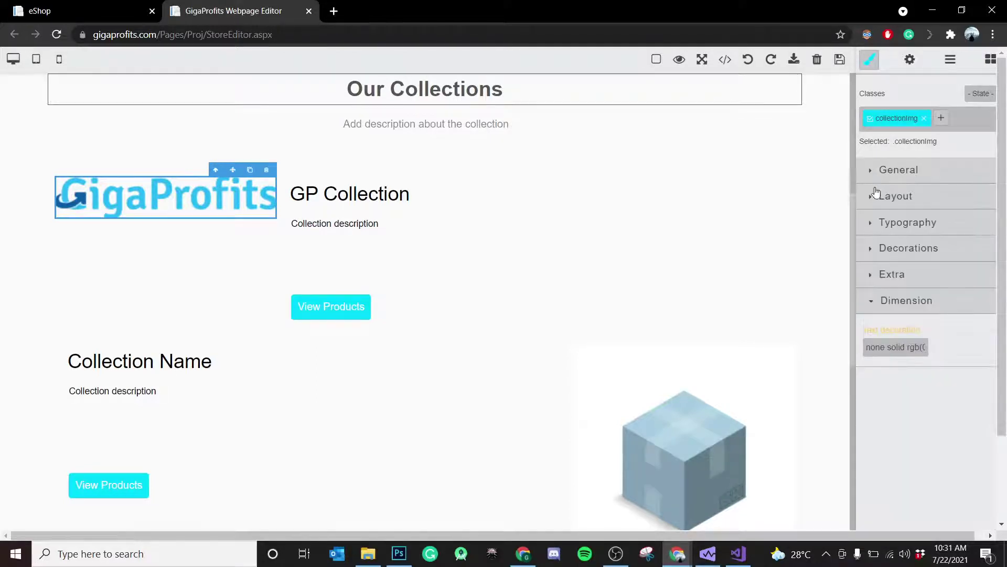
click(876, 199)
click(876, 201)
click(874, 226)
click(874, 226)
click(874, 255)
click(867, 249)
click(875, 277)
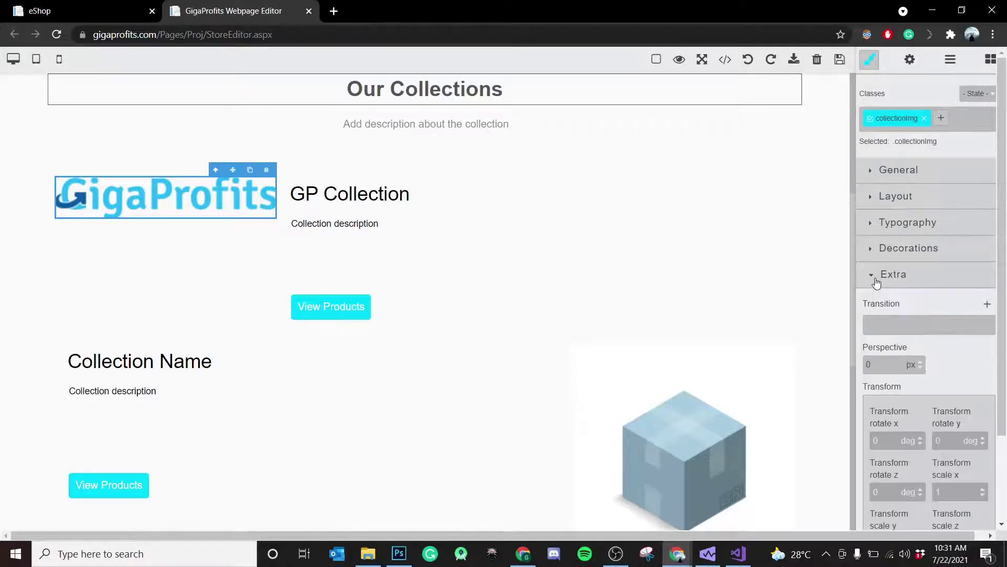
click(870, 278)
click(871, 302)
click(872, 304)
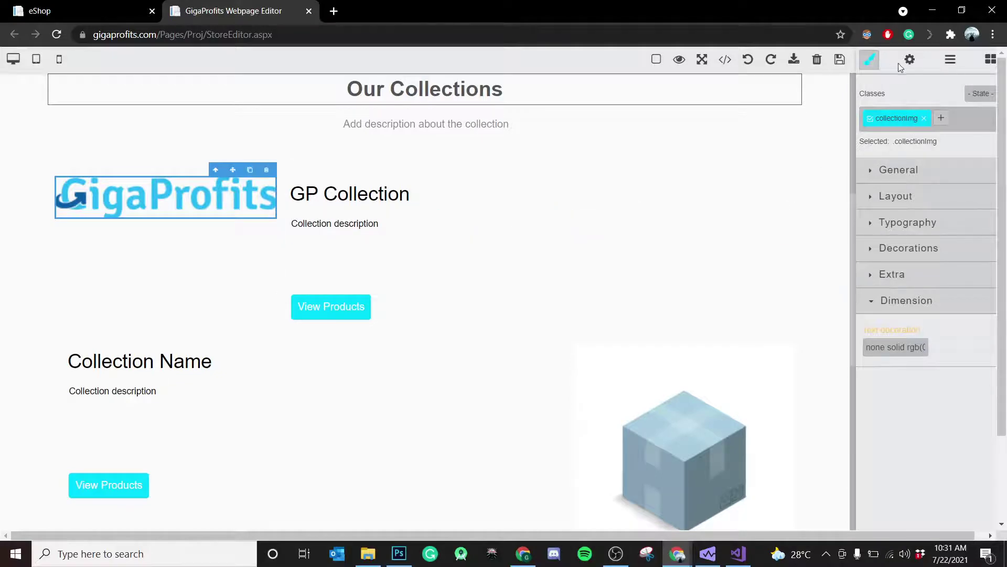
Preview the whole store page from the header down to the footer, and return to editing
scroll(456, 157, up, 1)
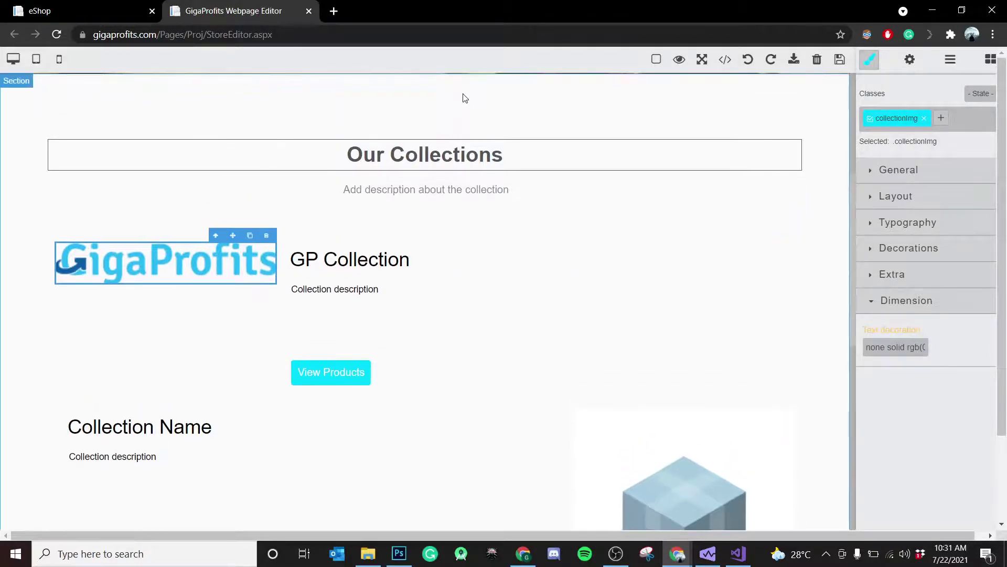
click(530, 155)
scroll(612, 206, up, 5)
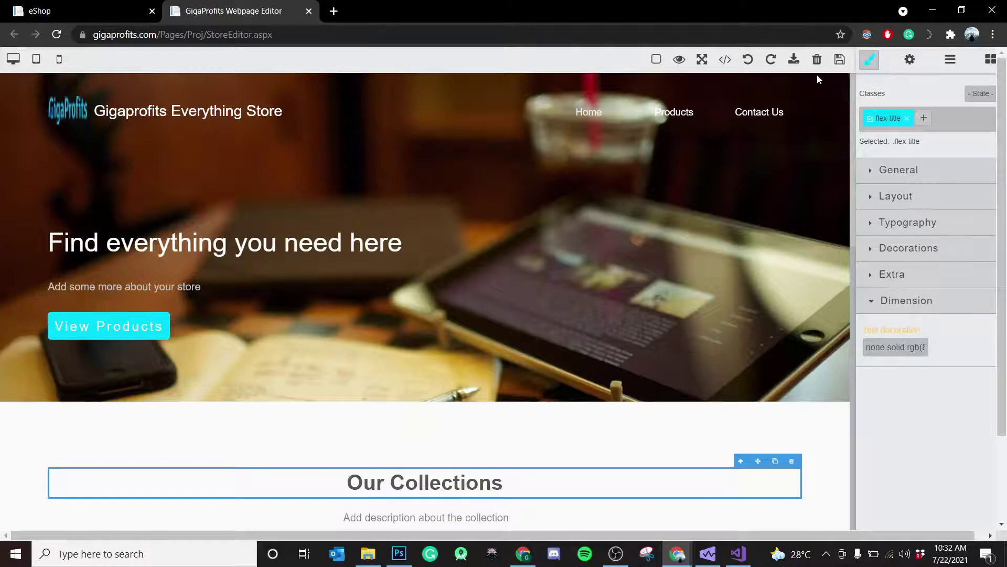
click(679, 60)
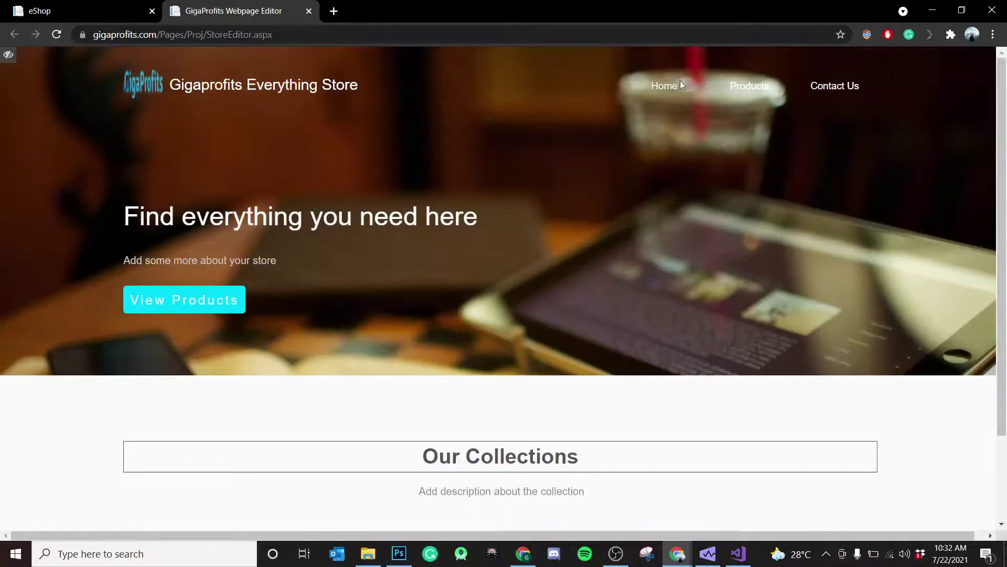
scroll(292, 270, down, 10)
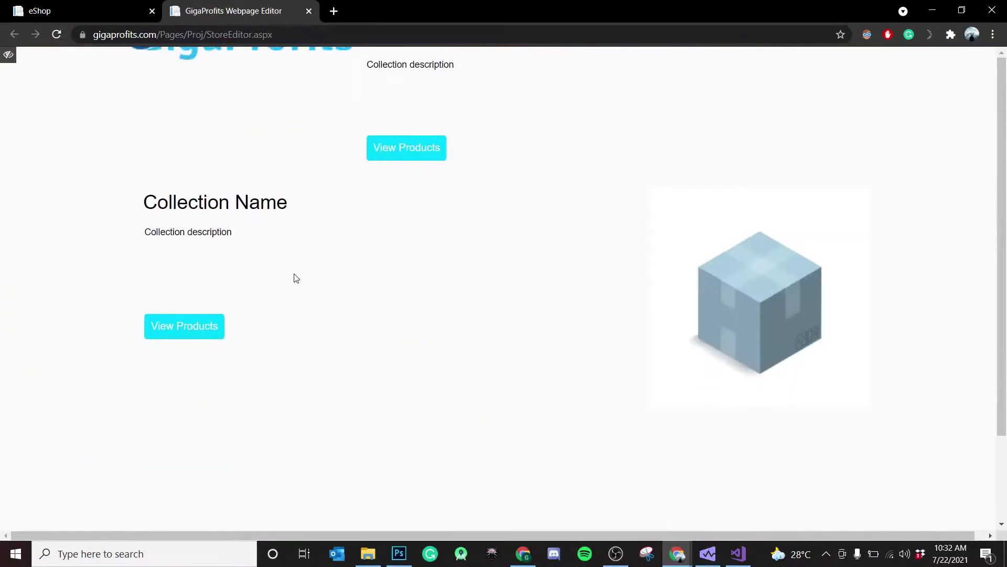
scroll(190, 234, up, 3)
scroll(404, 271, down, 15)
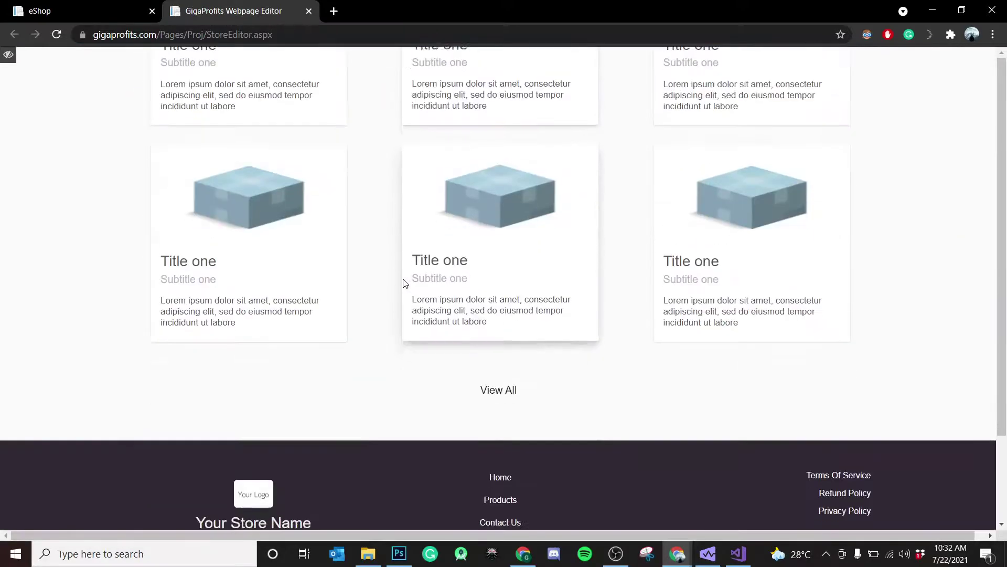
scroll(472, 258, down, 2)
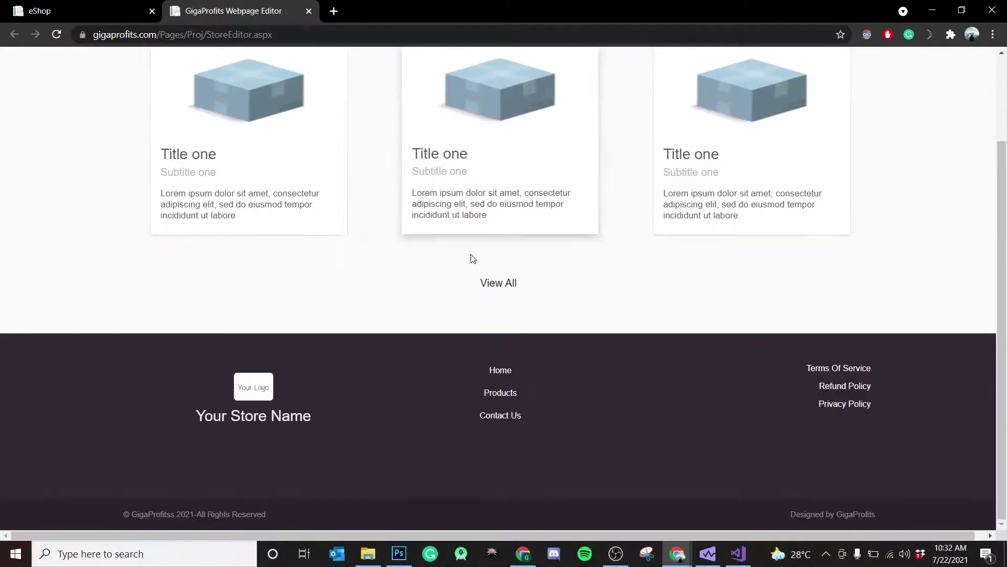
scroll(409, 259, up, 6)
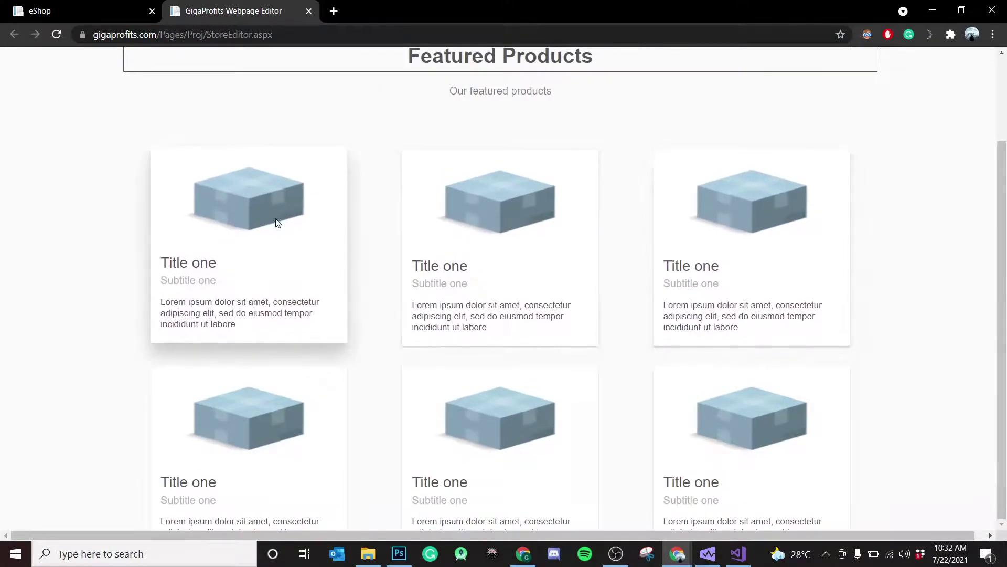
scroll(471, 266, up, 11)
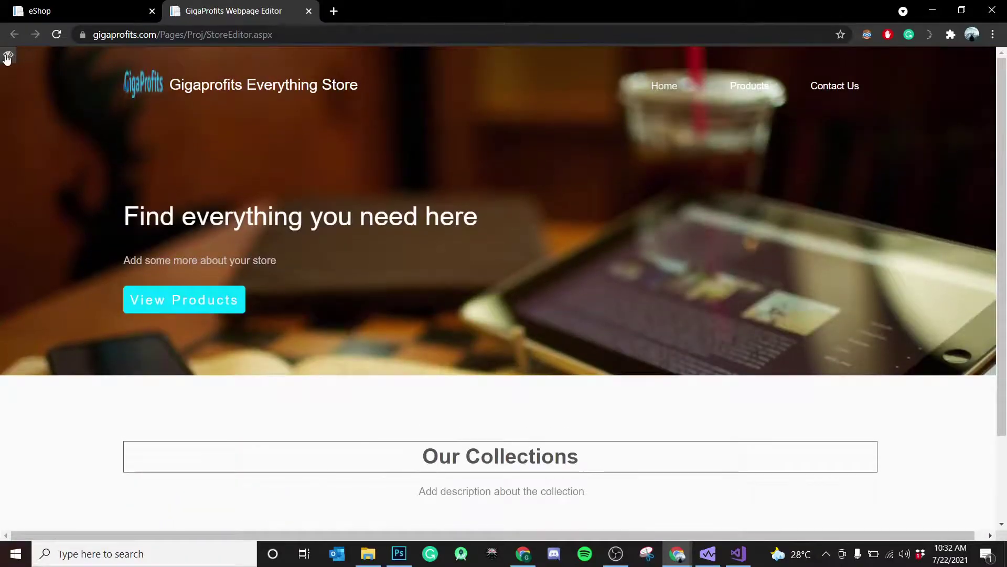
click(8, 56)
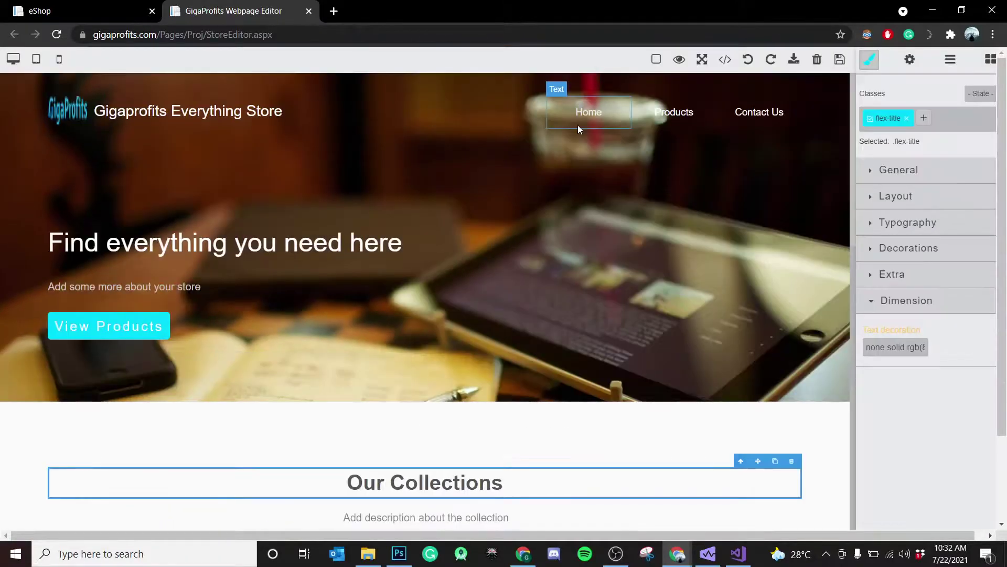
Save the store page changes, acknowledge the confirmation, and close the editor tab
click(840, 61)
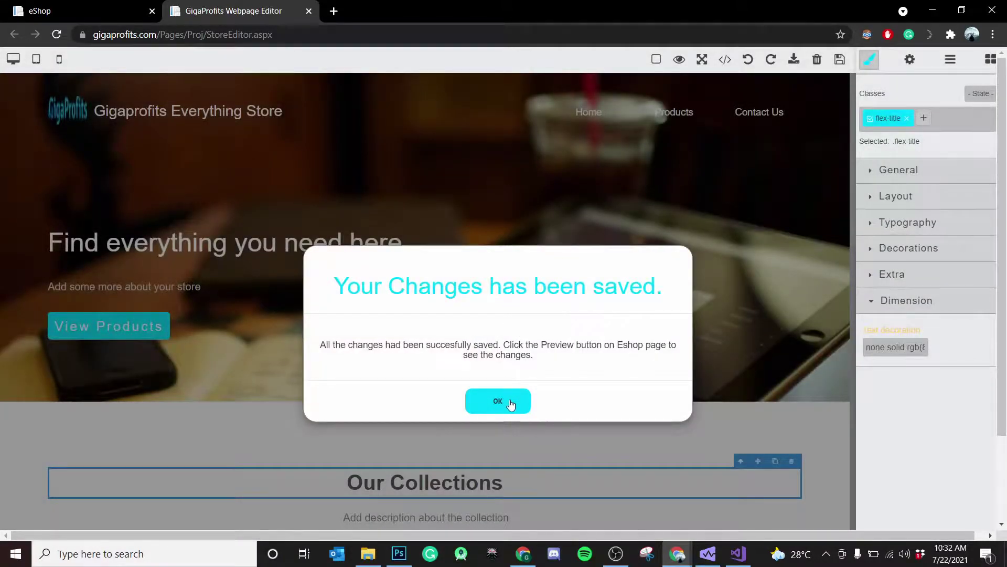
click(498, 401)
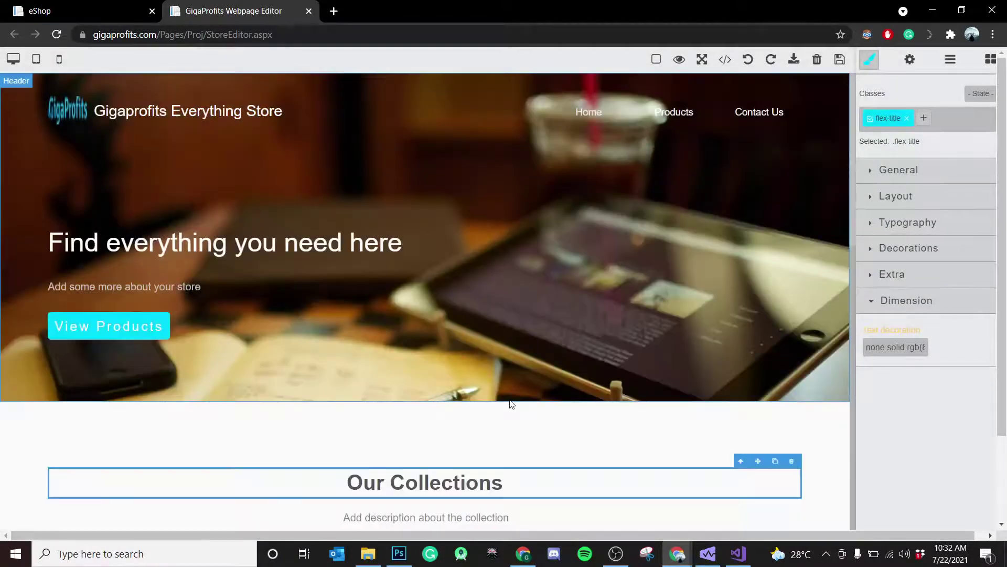
click(309, 11)
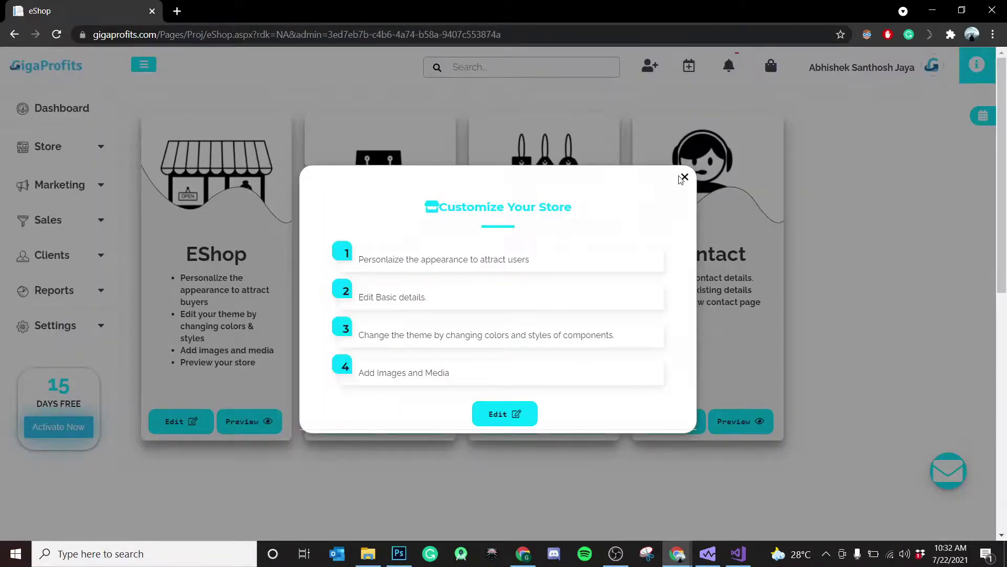
Reload the eShop page and reopen the EShop store page for editing, keeping only one editor tab
click(685, 178)
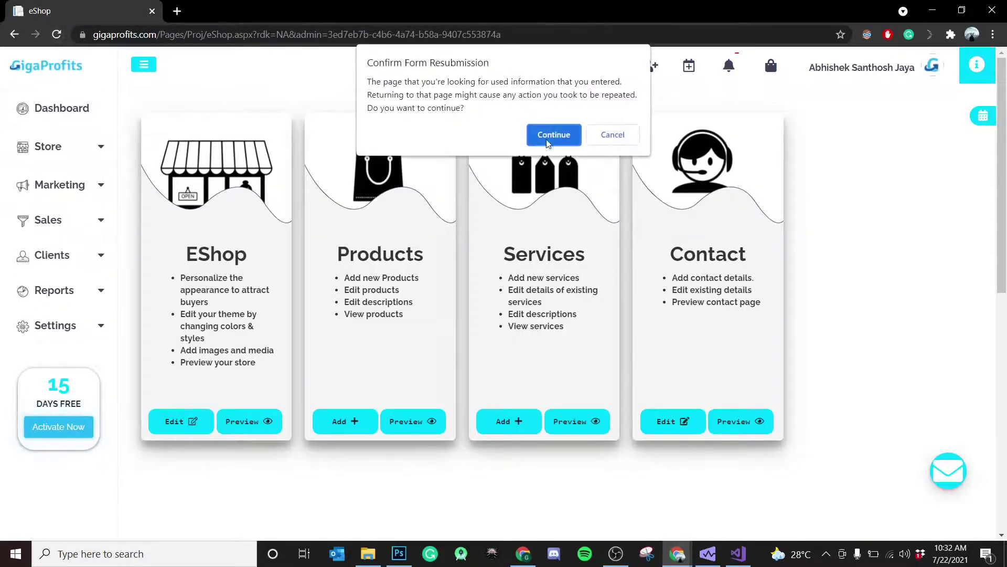
click(554, 136)
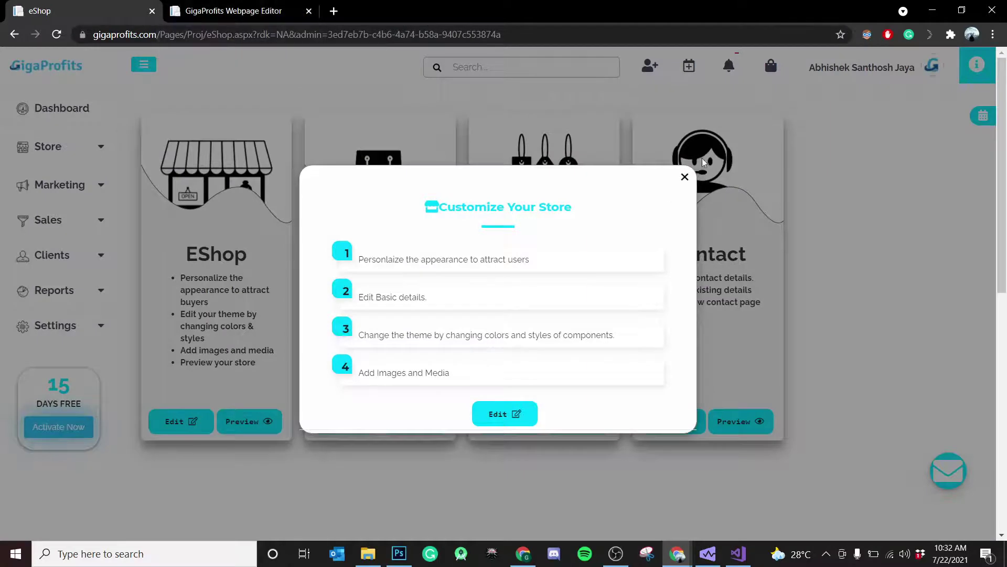
click(686, 176)
click(193, 422)
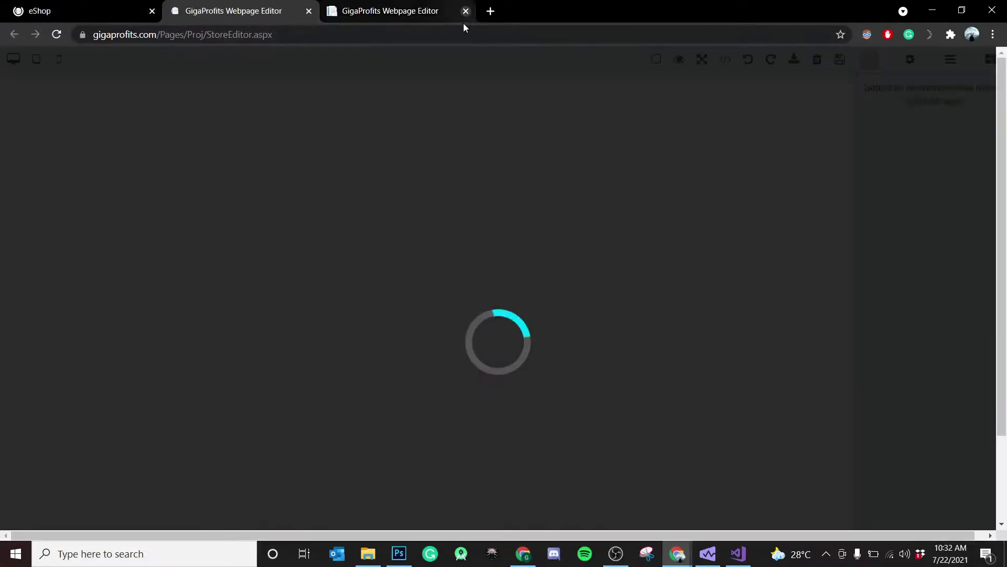
click(465, 11)
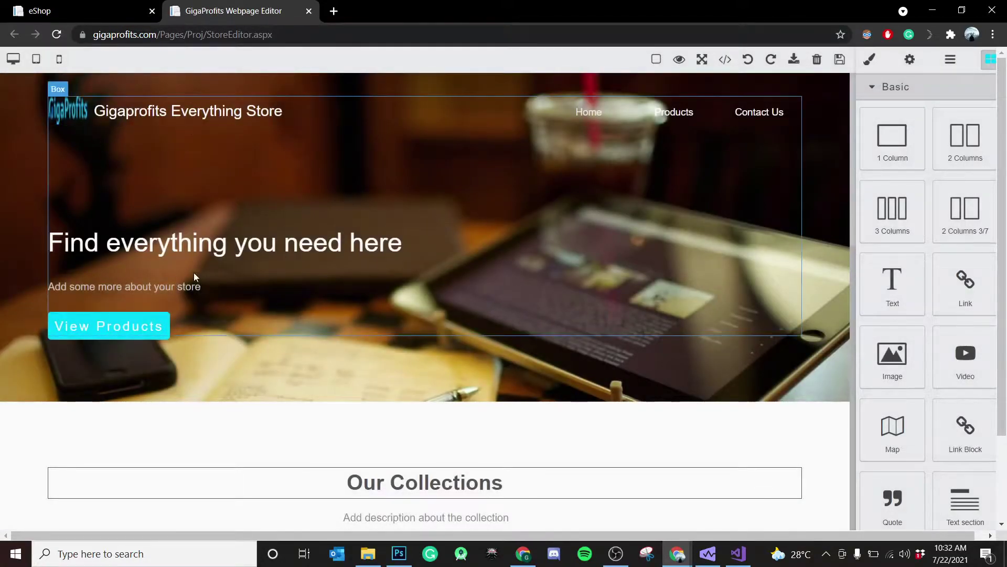
Check the header and collections sections of the reopened store page for the saved edits
scroll(315, 210, down, 9)
scroll(389, 286, up, 6)
scroll(388, 286, up, 3)
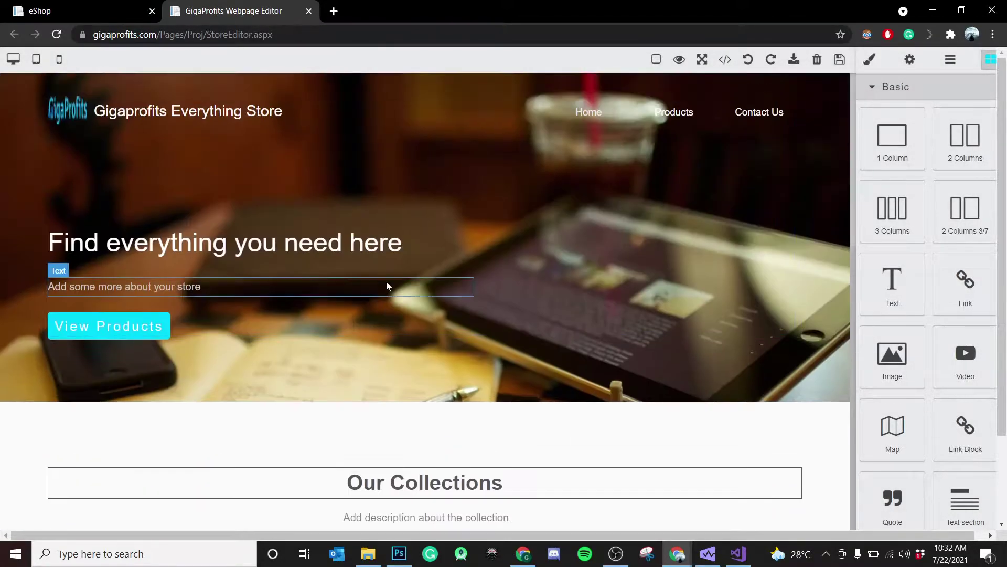
scroll(603, 268, down, 7)
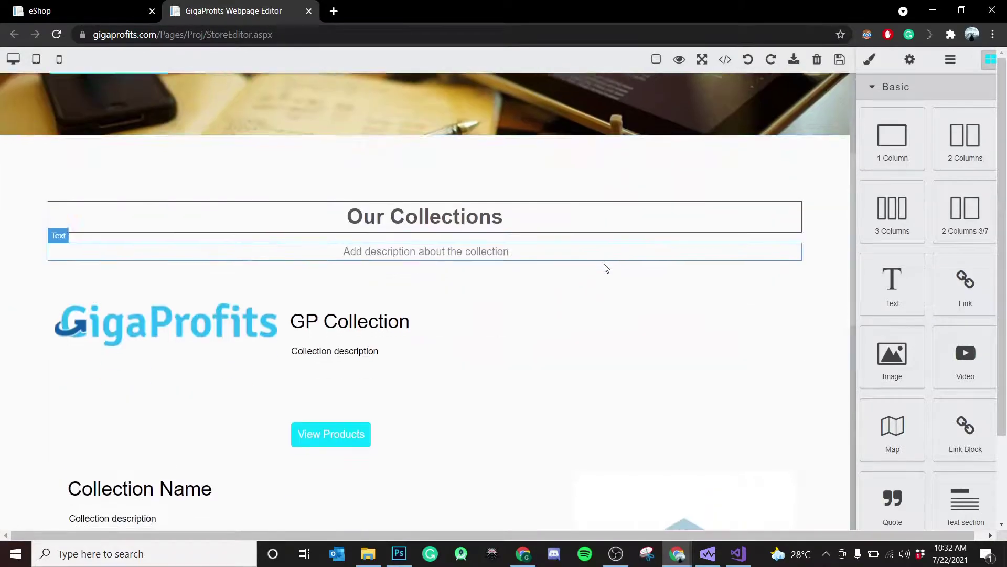
scroll(571, 273, up, 7)
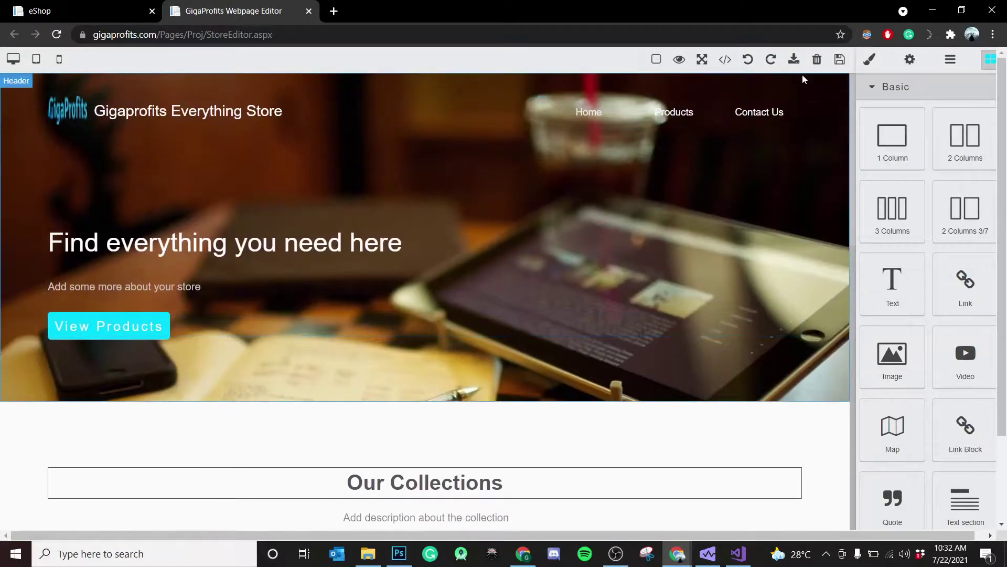
Dismiss the Customize Your Store dialog on the eShop page and return to the store page editor
click(109, 7)
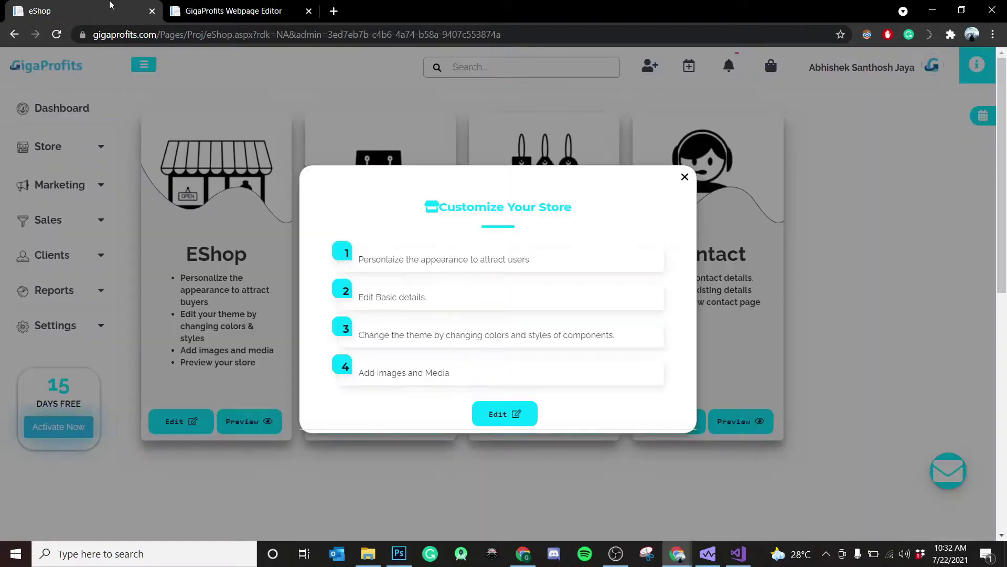
click(685, 177)
click(236, 11)
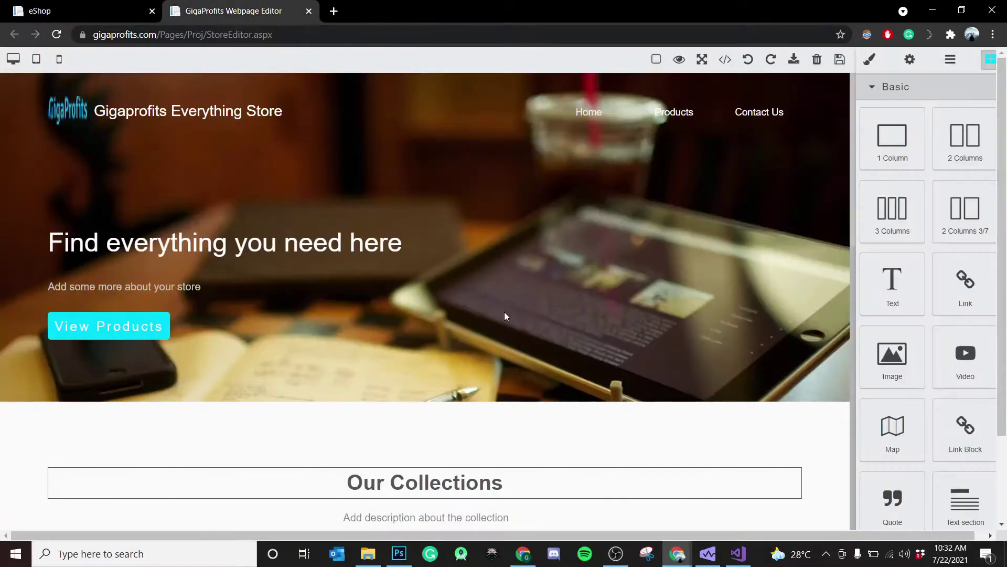
Look through the store page's collections and featured products down to the footer in the editor
scroll(505, 314, down, 5)
scroll(501, 328, down, 3)
scroll(384, 341, down, 8)
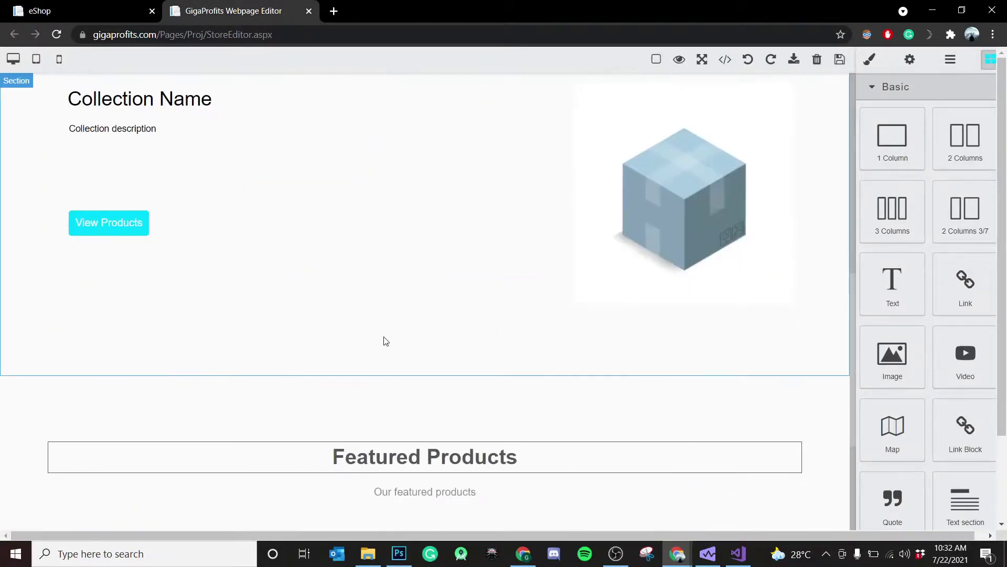
scroll(384, 341, down, 6)
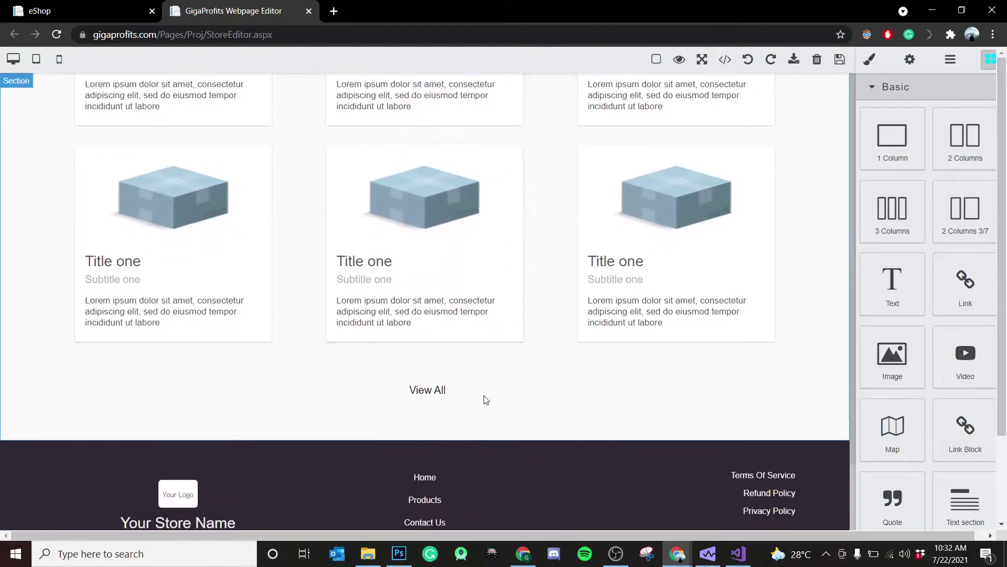